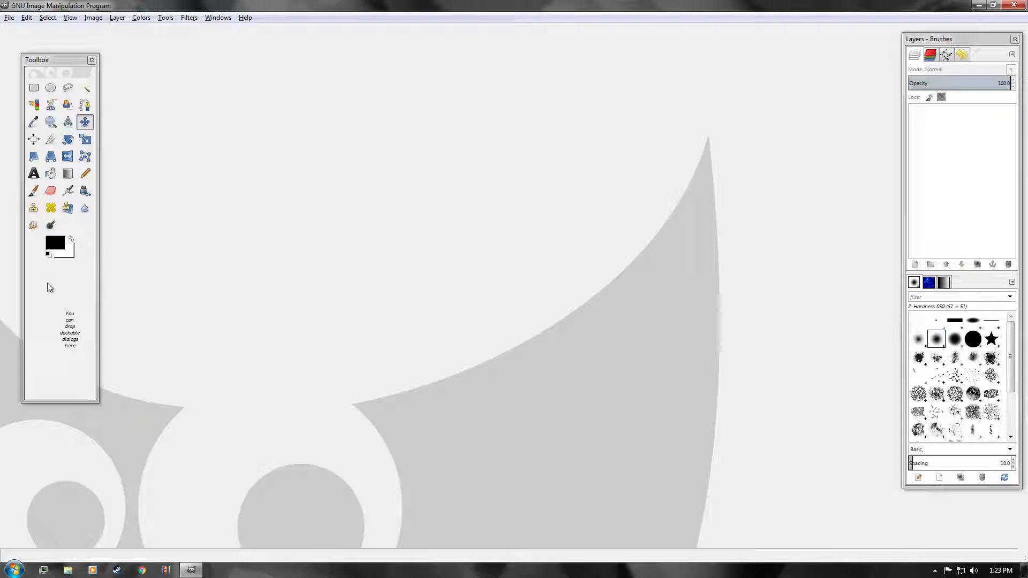
click(10, 18)
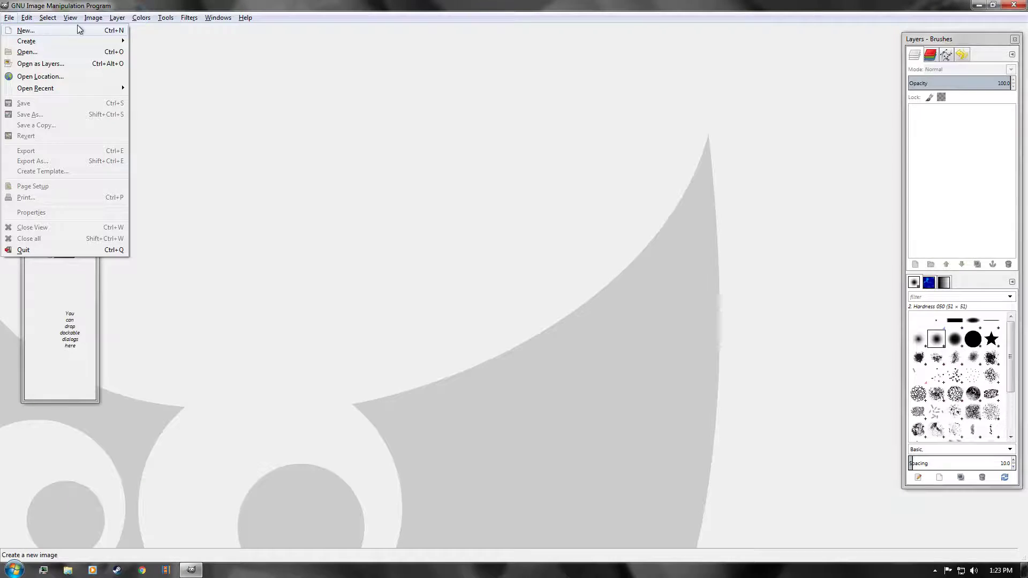
mouse_move(140, 19)
click(92, 66)
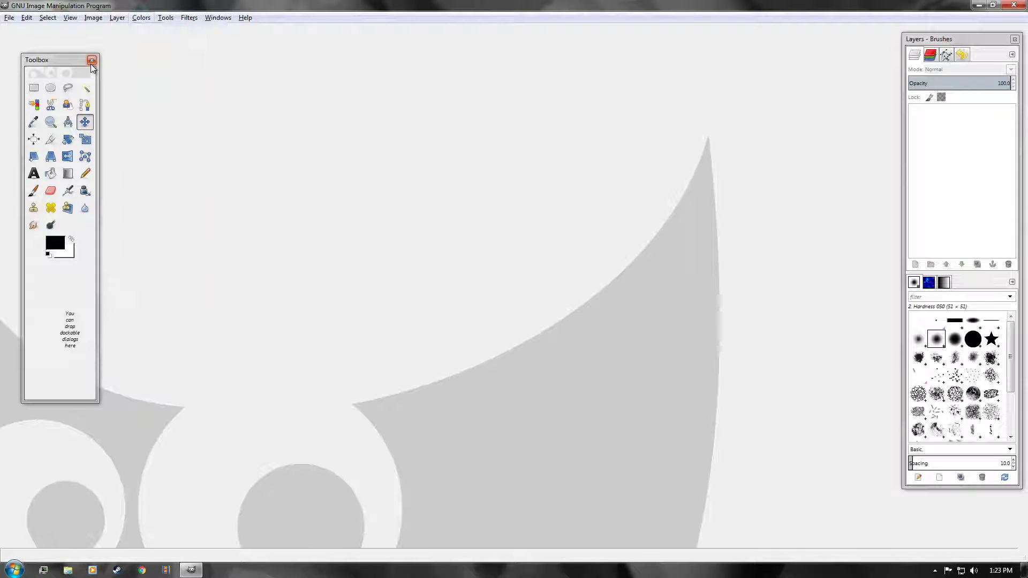
- Close the toolbox, bring up a new one and place it beside the left edge of the workspace
click(91, 60)
click(166, 18)
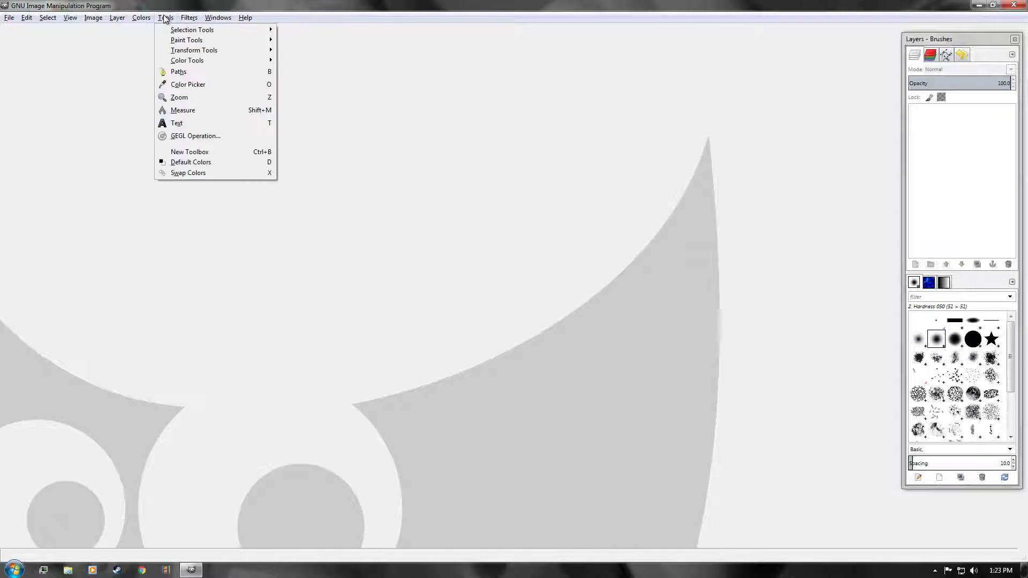
click(209, 152)
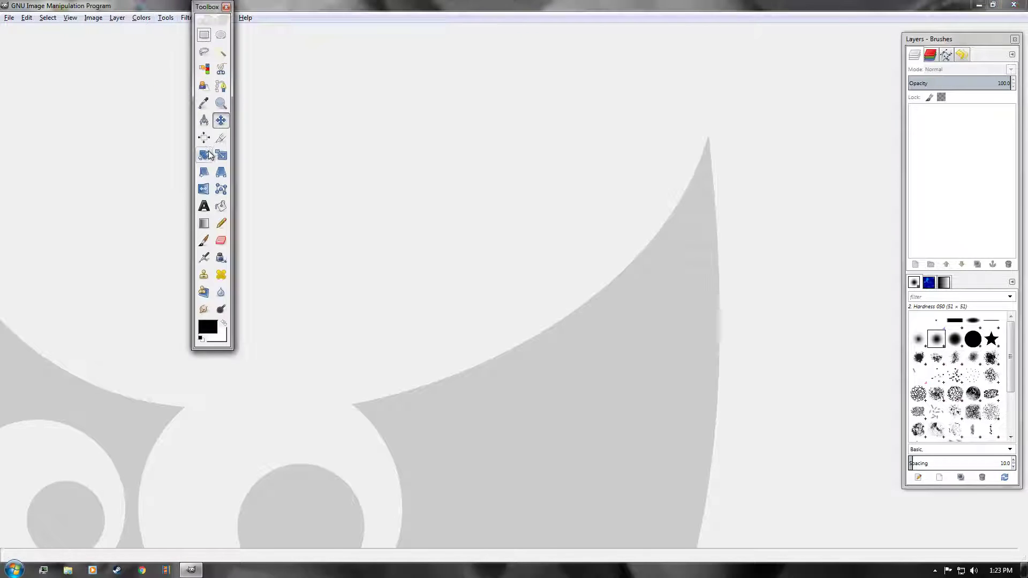
drag(209, 16, 29, 75)
- Create a new blank image of 1280 × 720 pixels
click(8, 17)
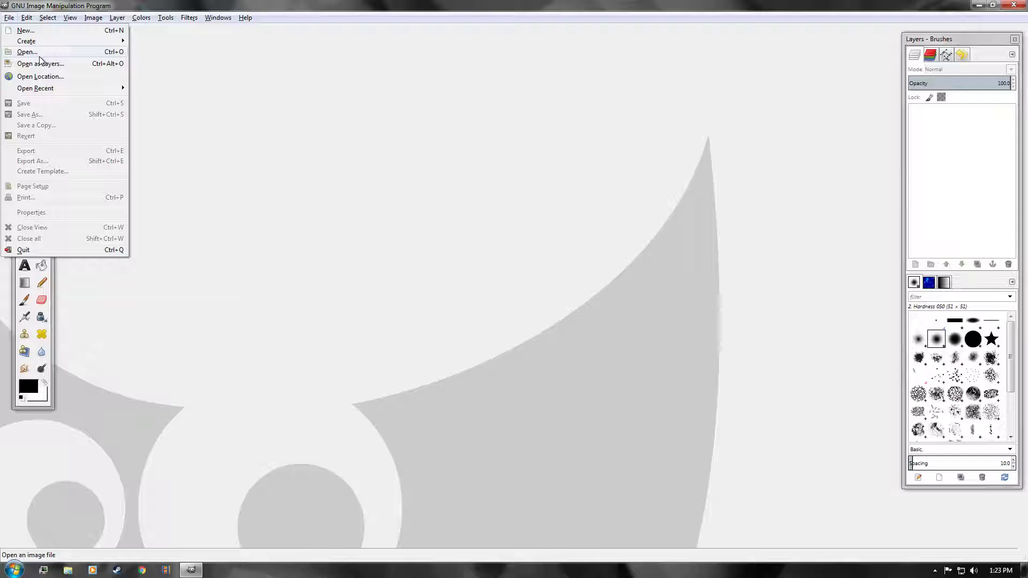
click(33, 30)
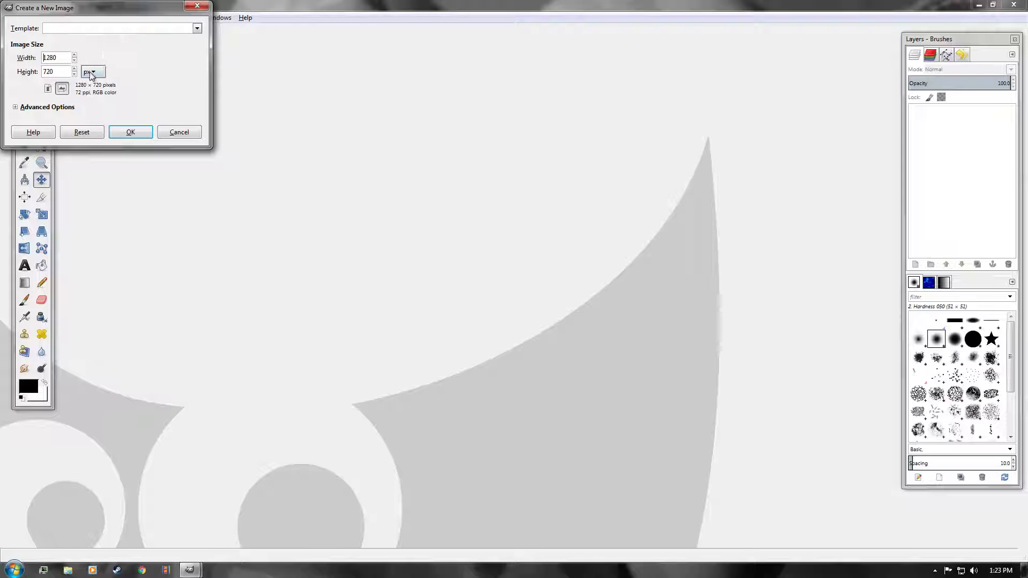
click(131, 132)
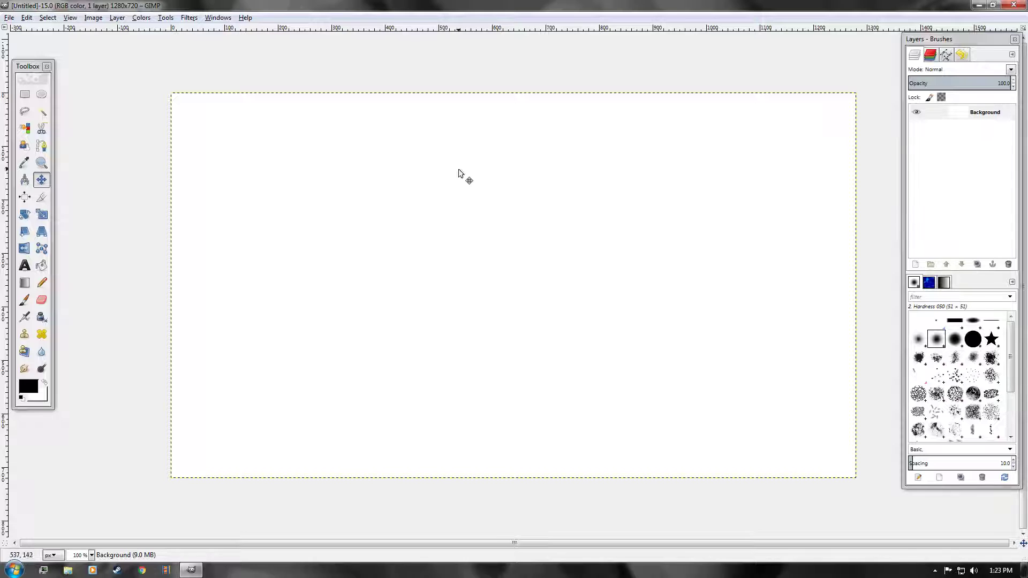
click(10, 18)
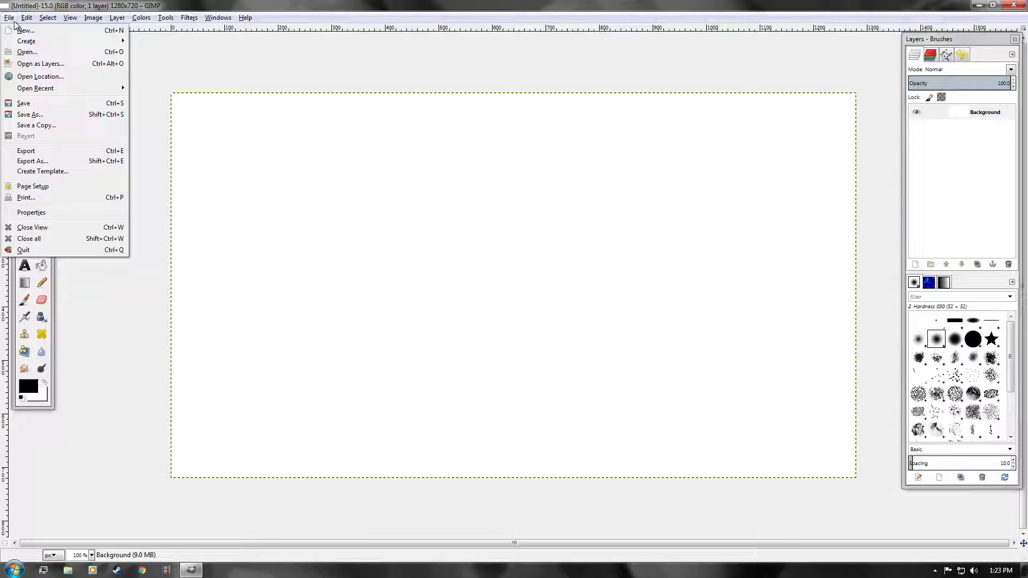
click(33, 52)
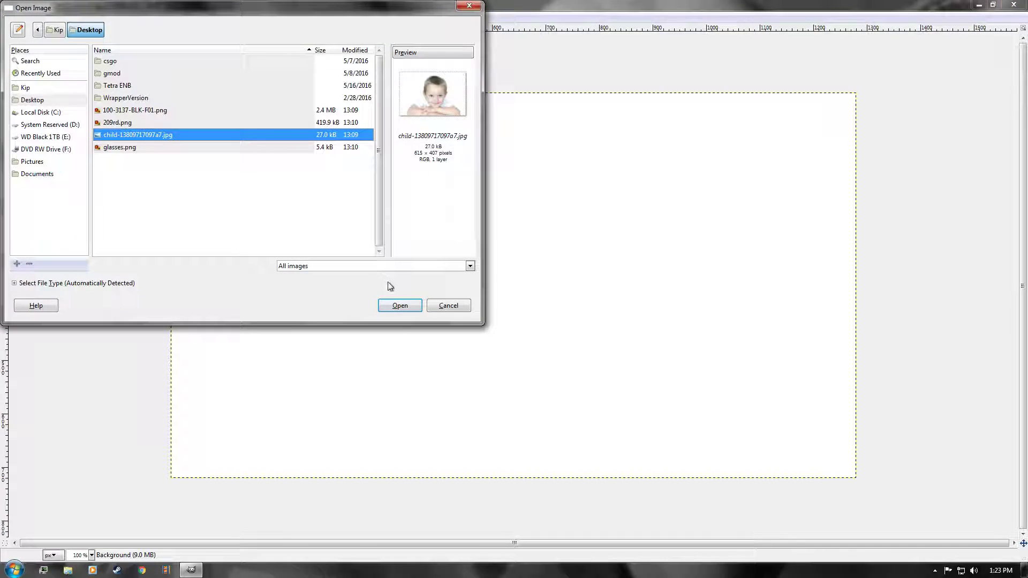
click(400, 306)
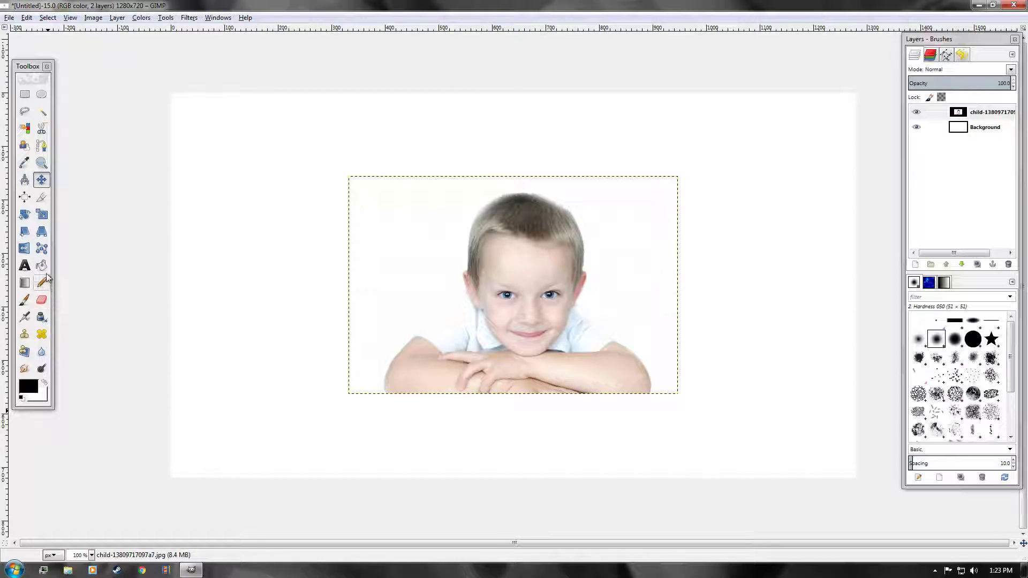
- Scale the child photo layer up to the canvas size and move it so that it fills the canvas
click(41, 214)
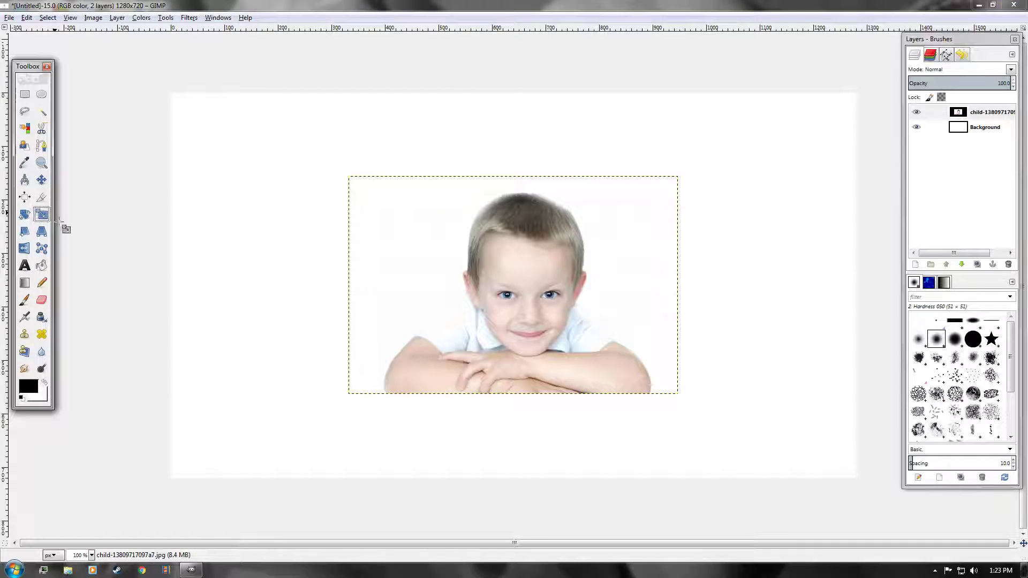
click(509, 272)
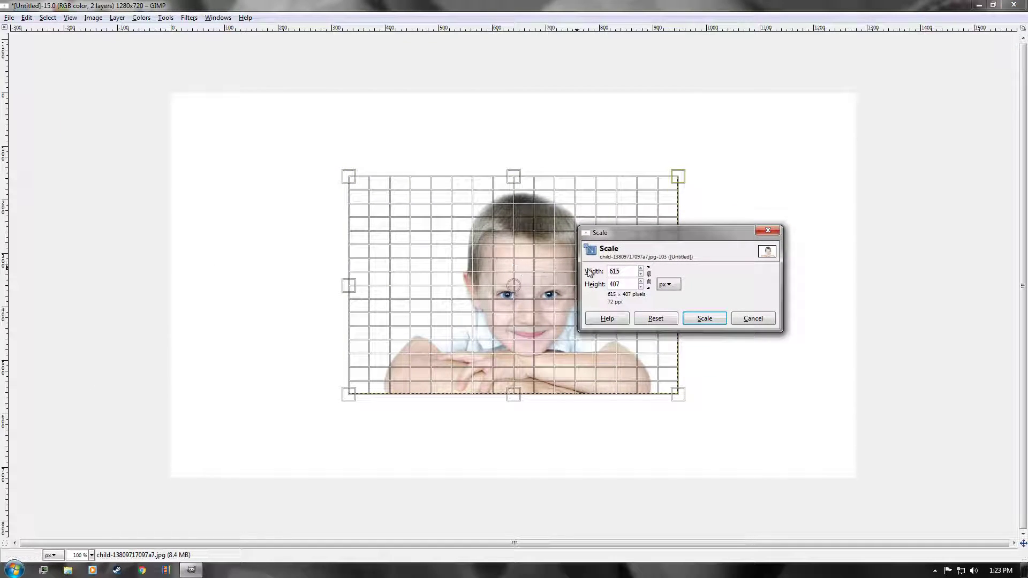
drag(638, 270, 641, 287)
click(642, 275)
click(642, 275)
click(690, 318)
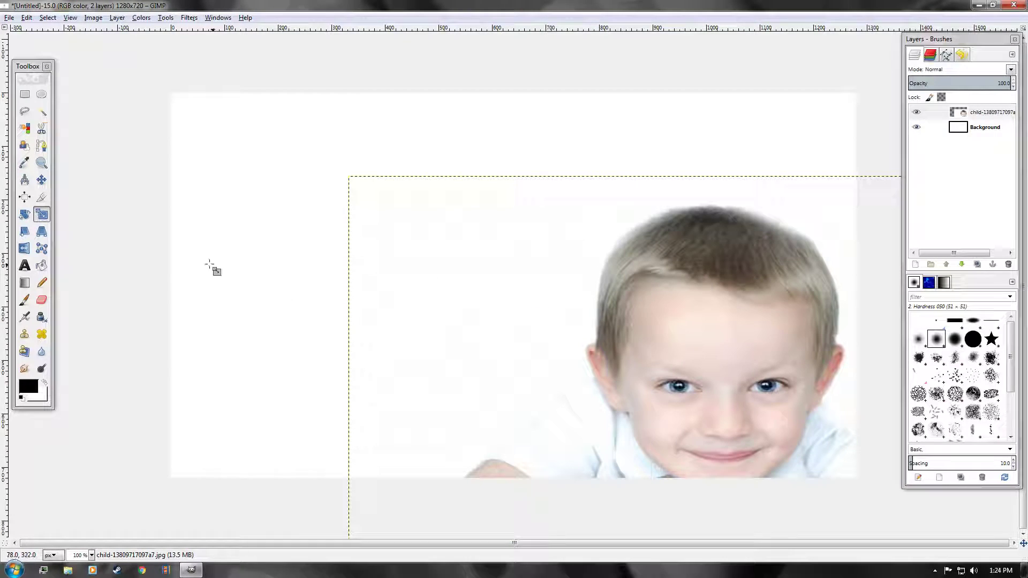
drag(677, 324, 535, 260)
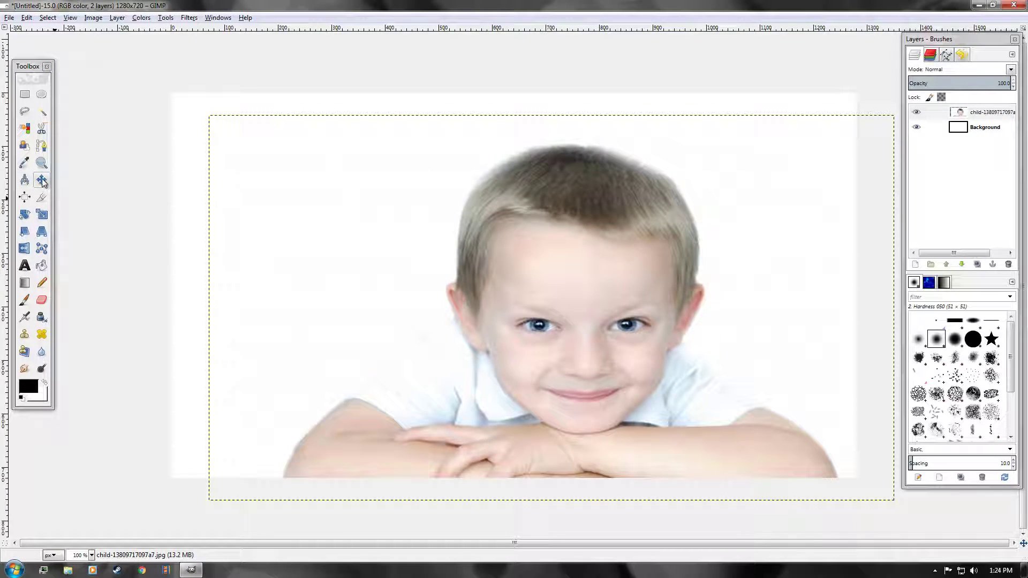
drag(581, 285, 544, 263)
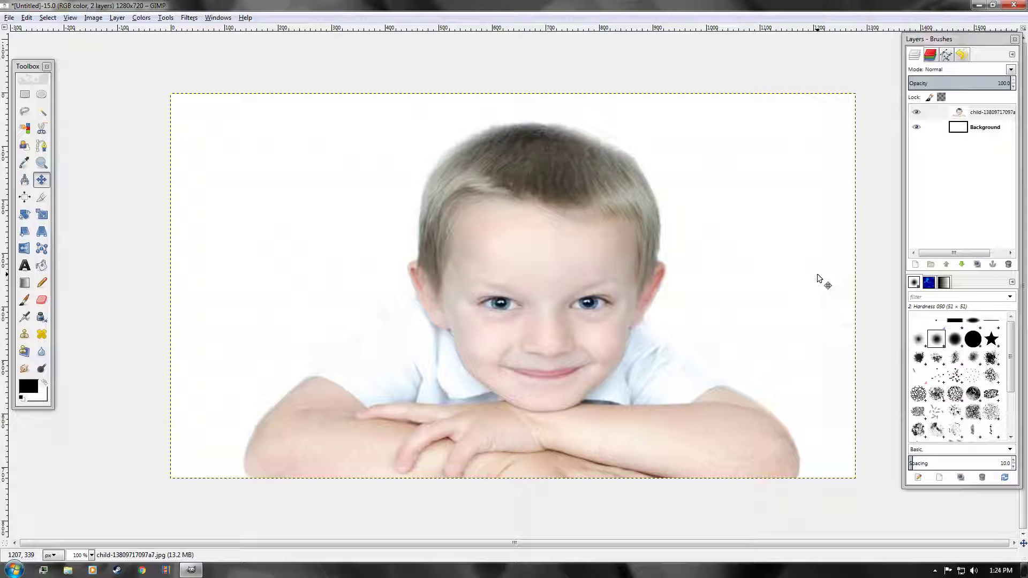
- Select the white area around the child by color and make the Background layer active
click(24, 129)
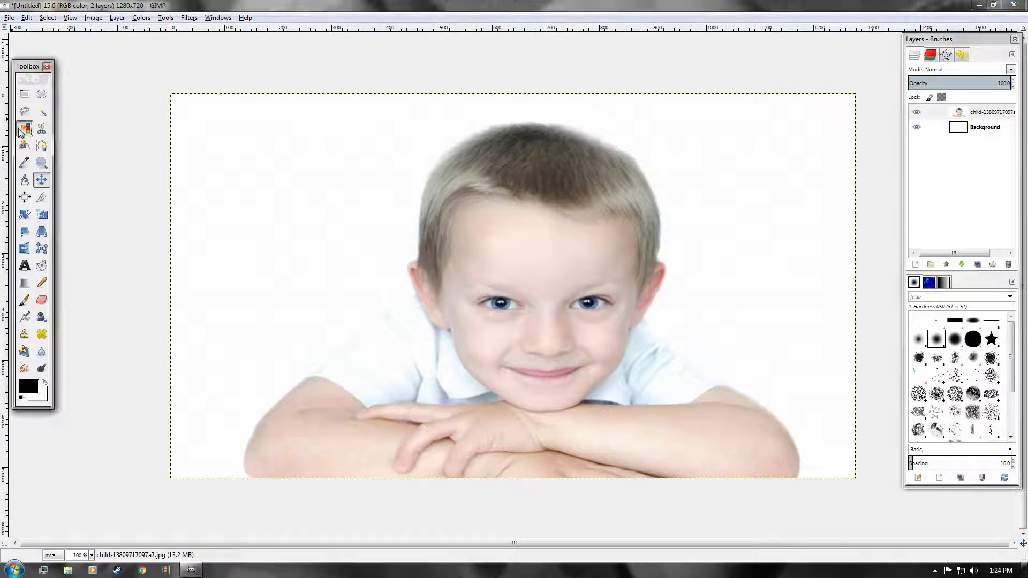
click(238, 215)
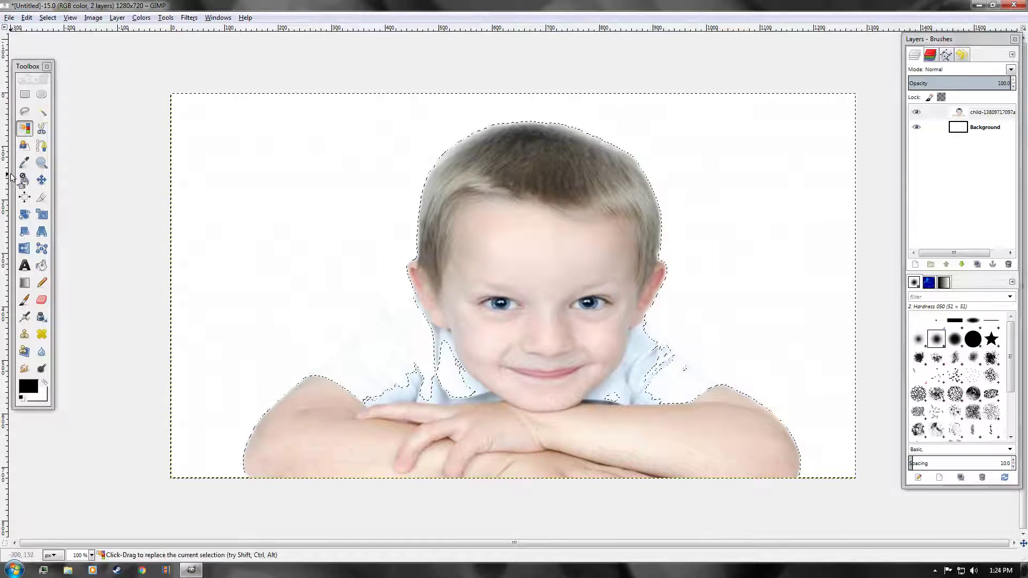
click(981, 132)
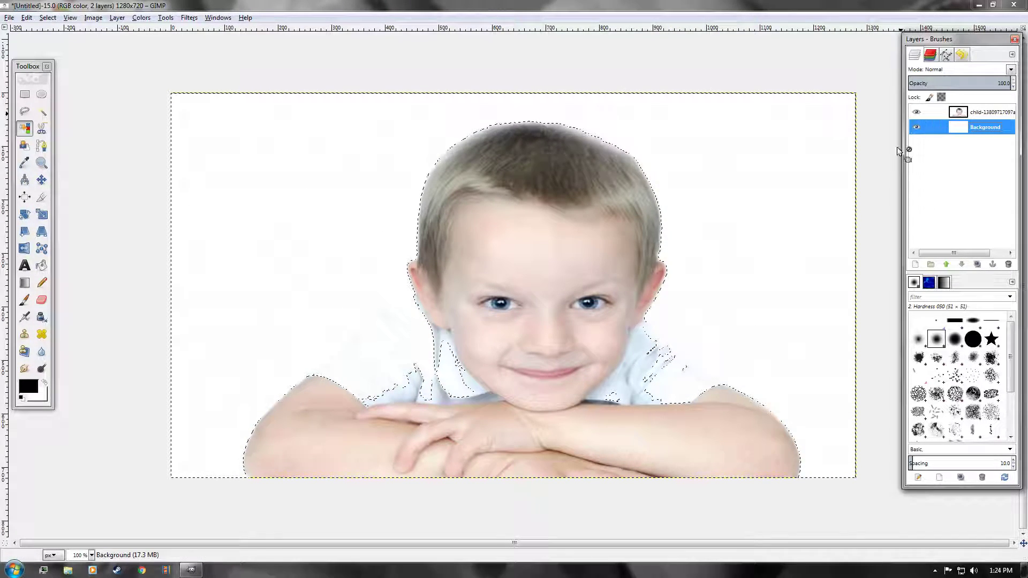
- Open glasses.png as a layer and move it above the child photo in the layer stack
click(9, 17)
click(32, 63)
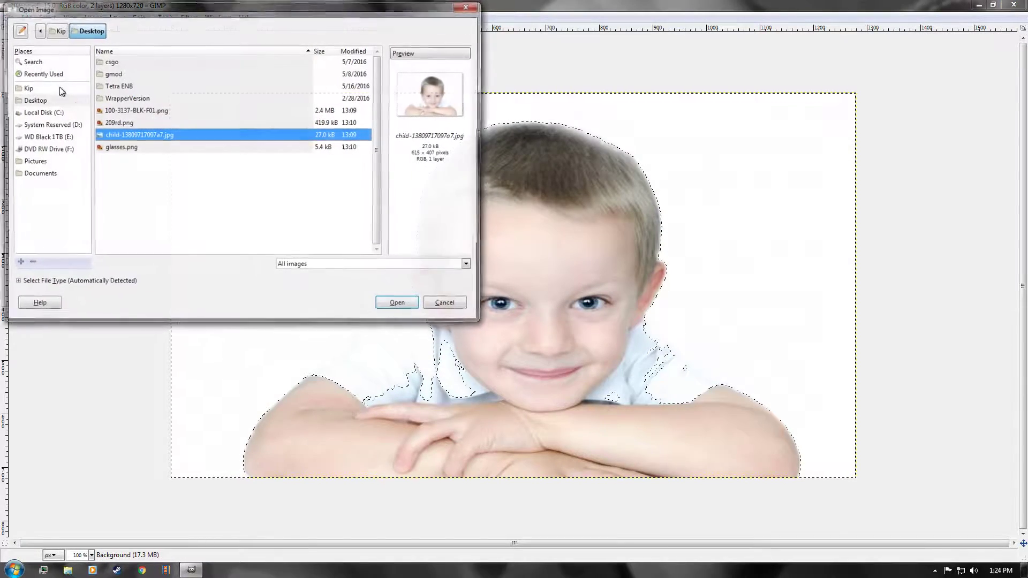
click(129, 147)
key(Return)
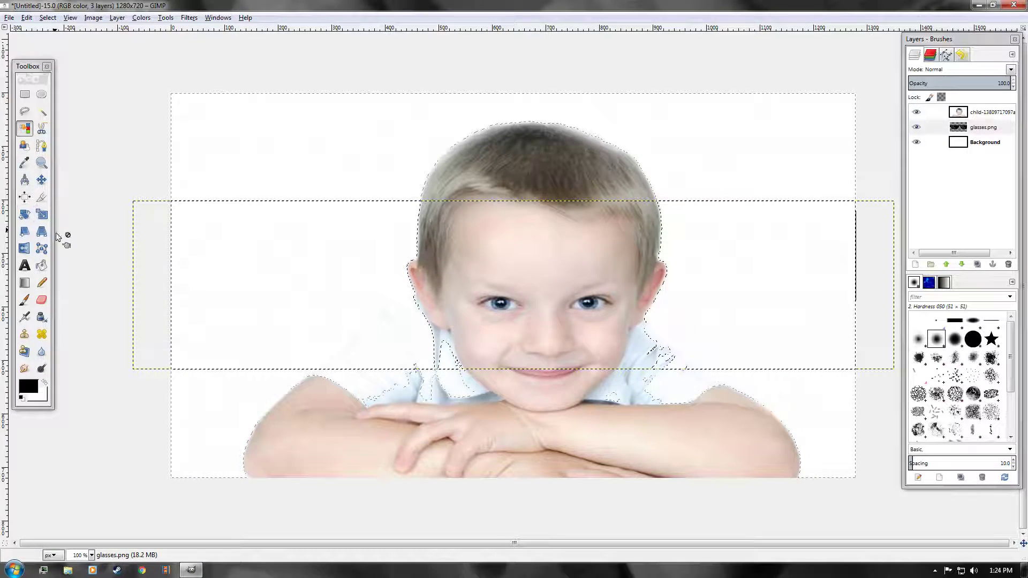
drag(983, 127, 964, 113)
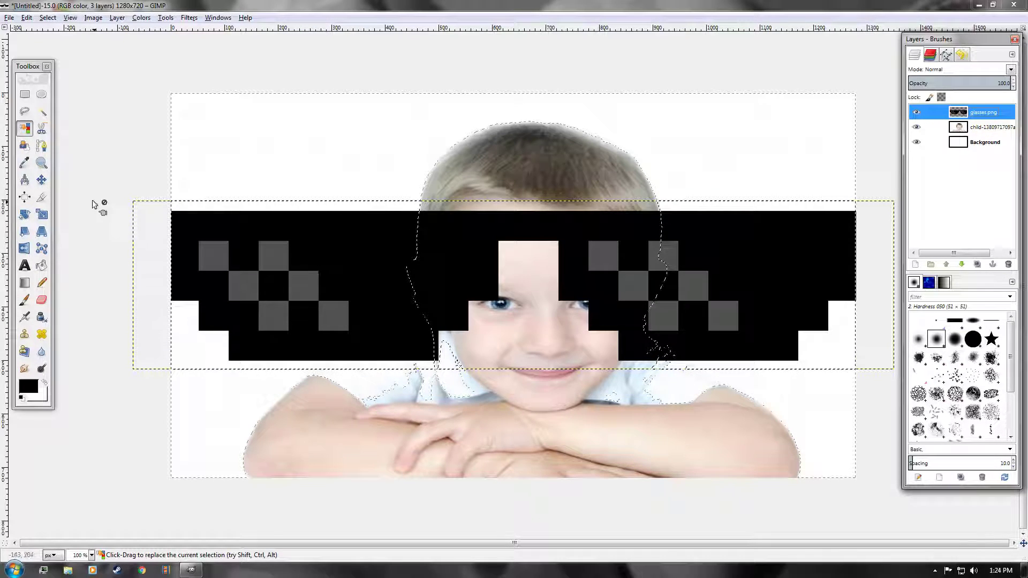
- Scale the selected area of the glasses layer down to 855 × 231 pixels
click(42, 215)
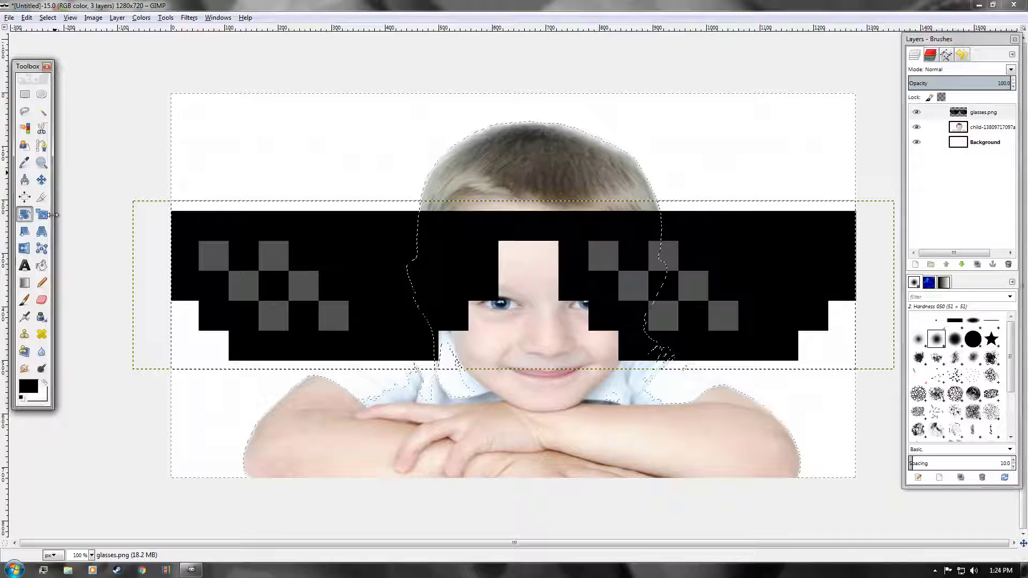
key(Tab)
click(214, 217)
key(Tab)
drag(173, 202, 399, 246)
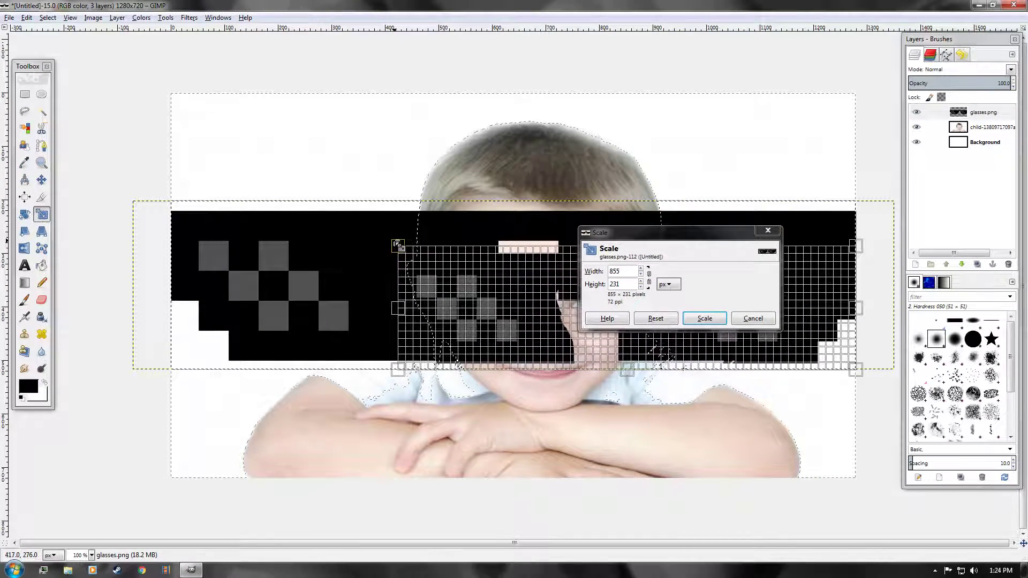
click(705, 319)
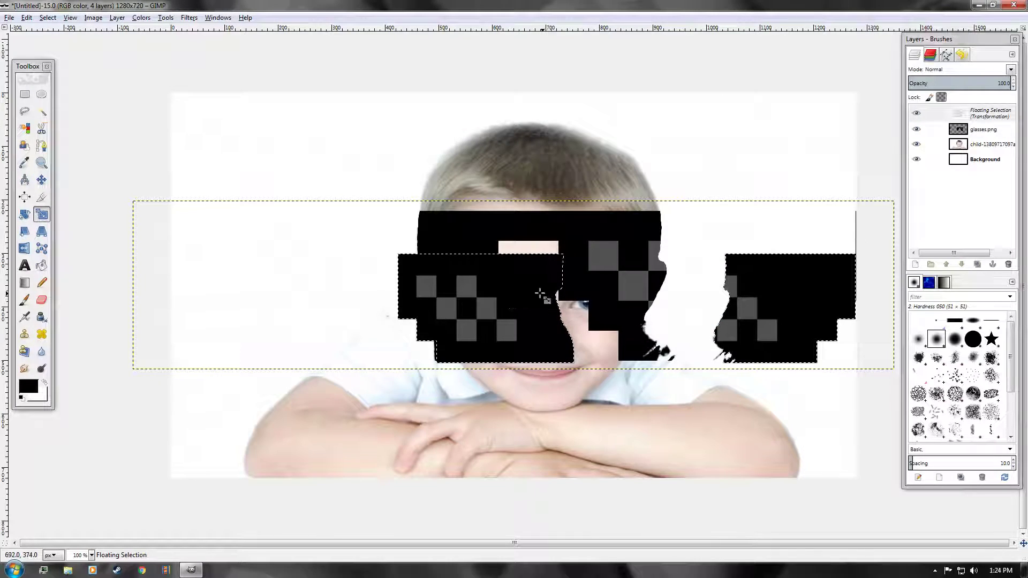
- Try to move the scaled glasses over the child's eyes, and realign the child photo with the canvas
click(41, 180)
drag(436, 295, 276, 293)
drag(558, 303, 633, 340)
click(385, 268)
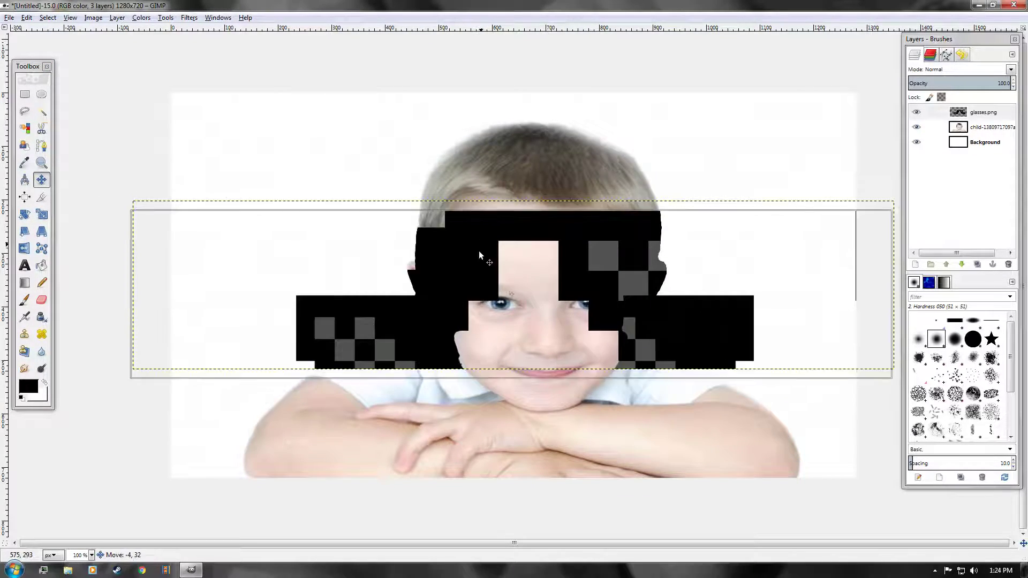
drag(479, 243, 548, 341)
drag(583, 240, 536, 227)
click(527, 338)
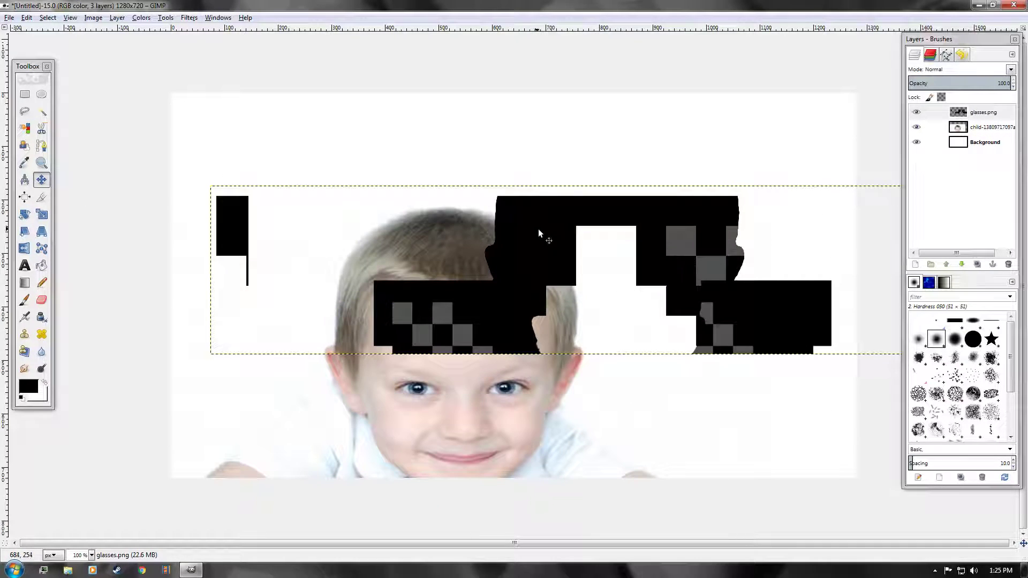
drag(470, 407, 554, 324)
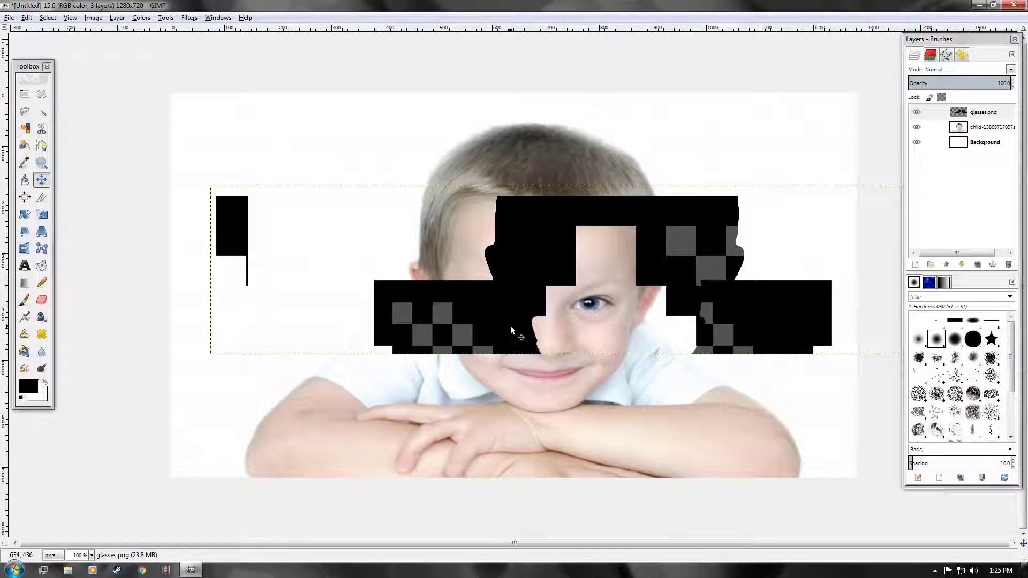
- Clear the contents of the cut-up glasses layer and open glasses.png again as a new layer
key(Delete)
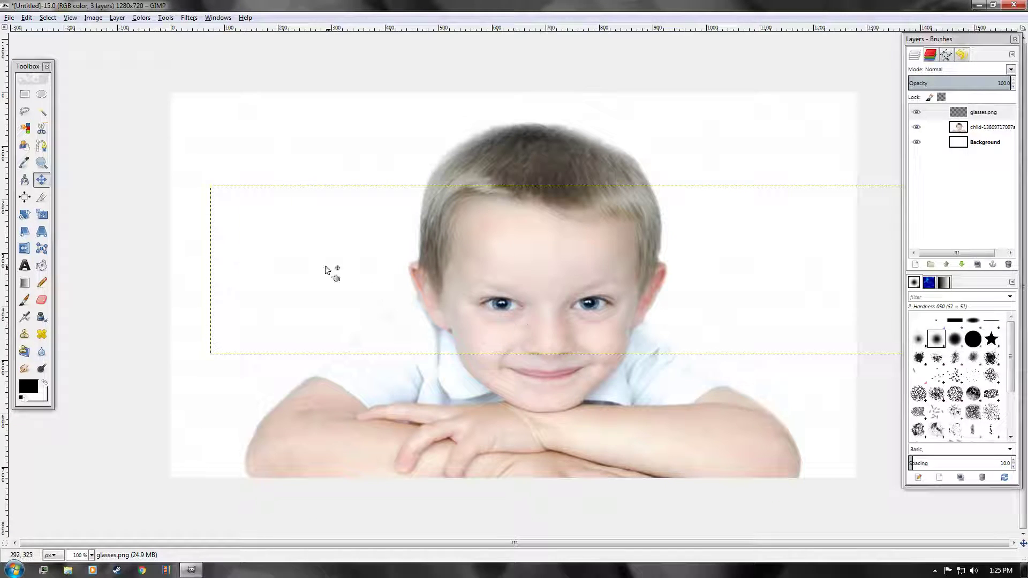
click(9, 18)
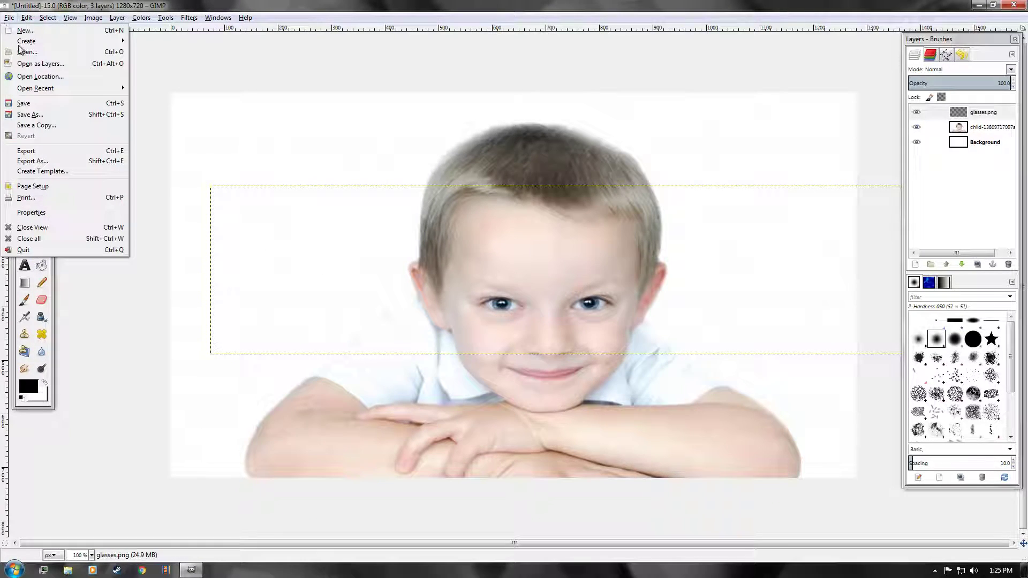
click(50, 65)
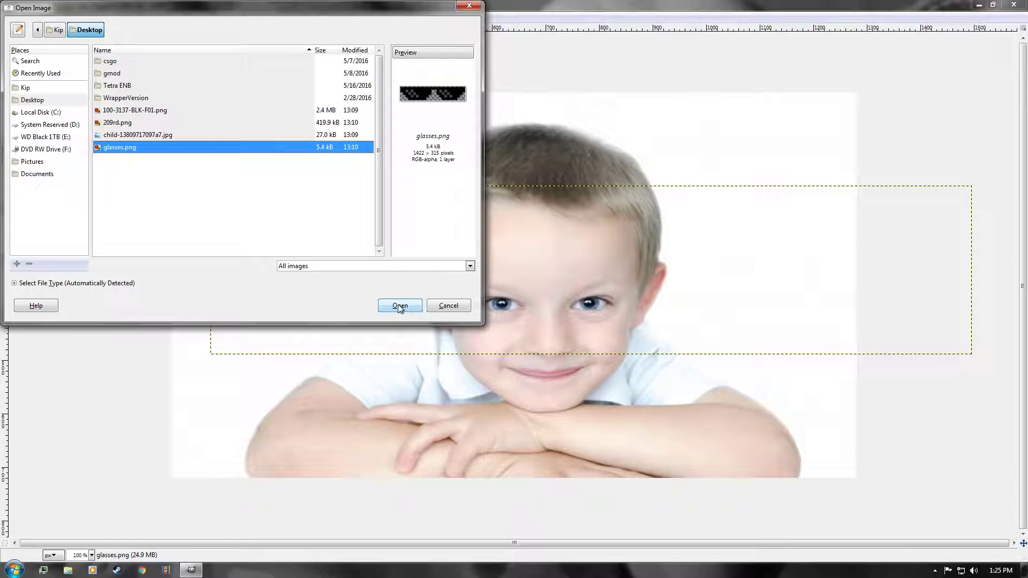
click(399, 306)
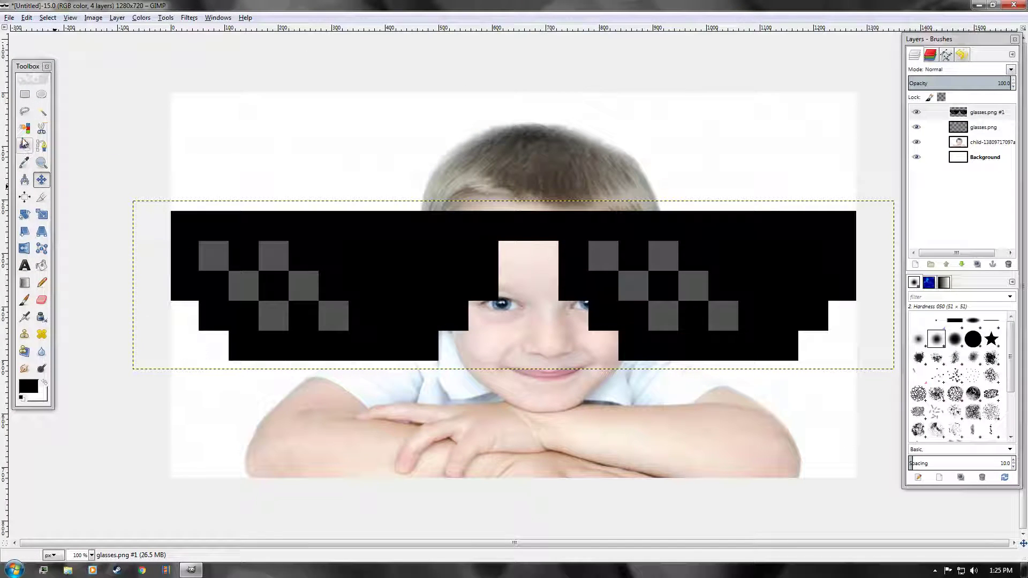
- Scale the new glasses layer down from its upper-left corner and move it over the child's eyes
click(42, 215)
click(241, 257)
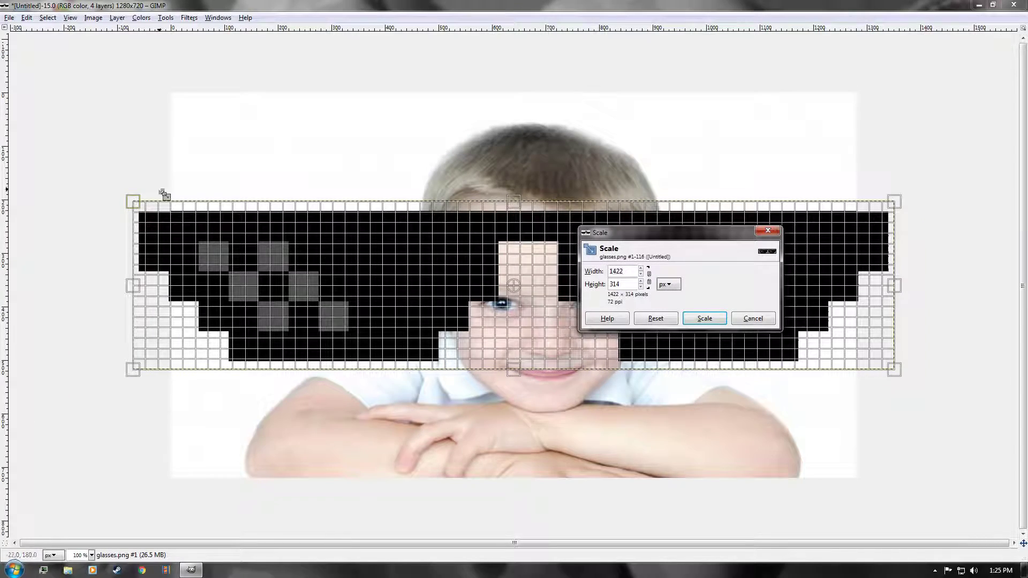
drag(135, 203, 449, 262)
key(Return)
click(39, 181)
drag(580, 321, 448, 318)
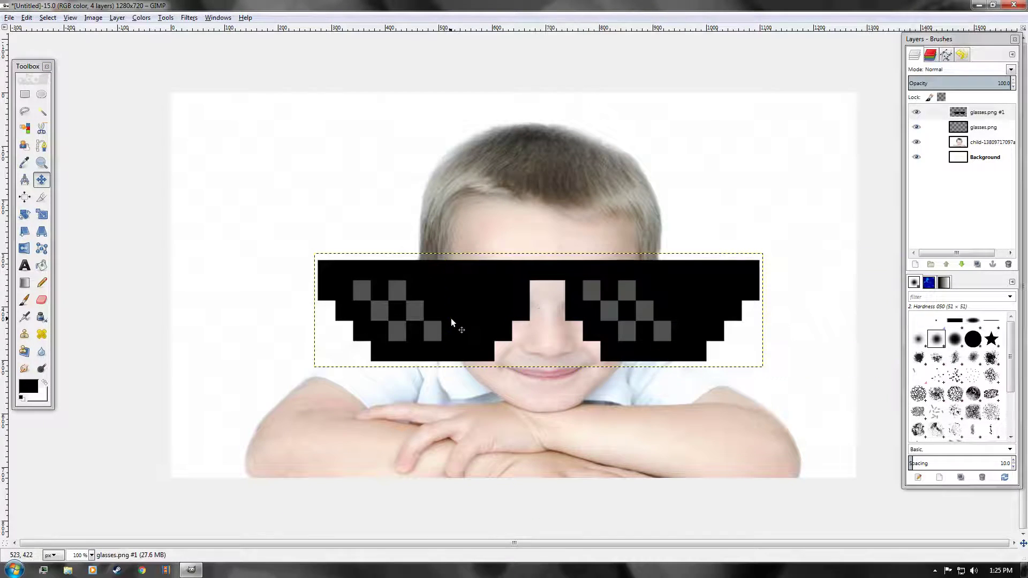
- Scale the glasses.png #1 layer to 650 × 180 pixels from its upper-left corner and centre it over the child's eyes
click(42, 214)
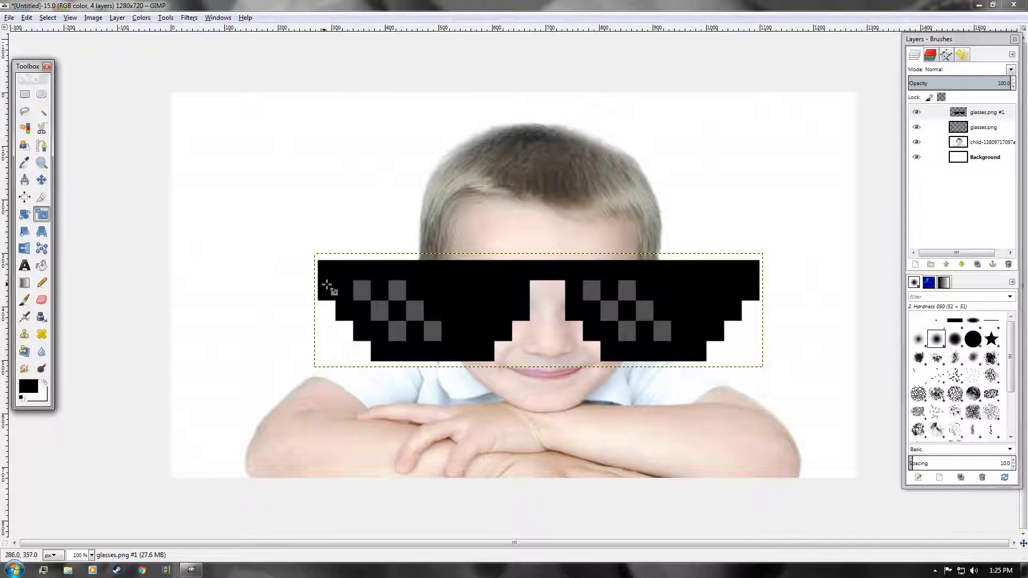
click(316, 278)
drag(316, 256, 416, 273)
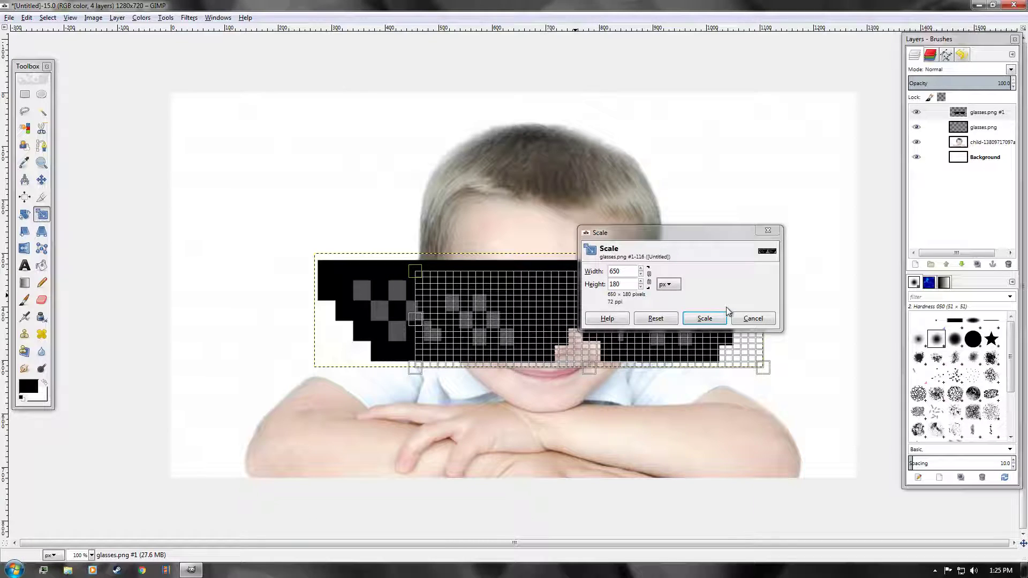
click(701, 318)
click(41, 180)
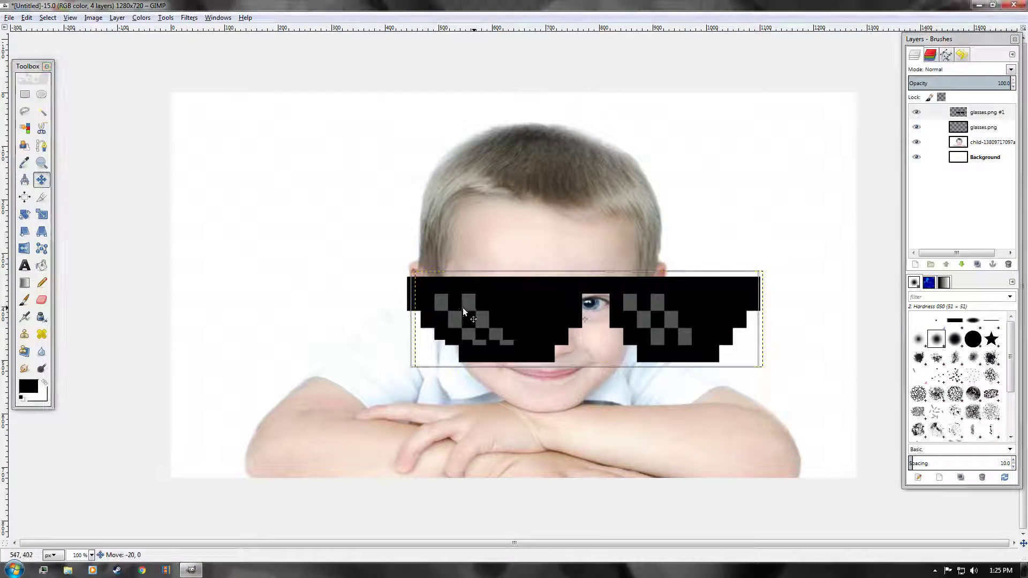
drag(465, 308, 429, 308)
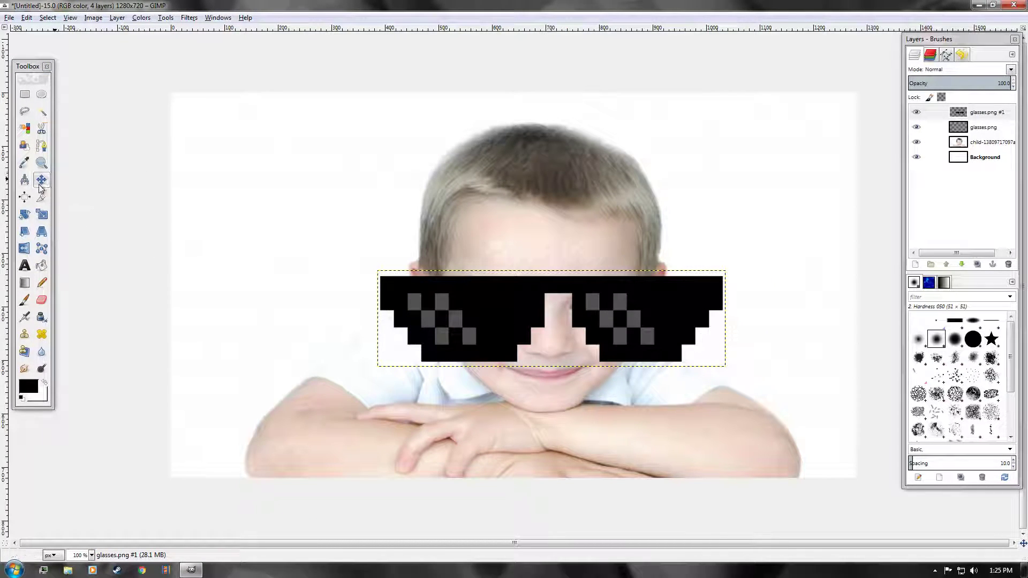
- Shrink the glasses from their upper-left corner to roughly the width of the child's head and reposition them over the eyes
click(41, 214)
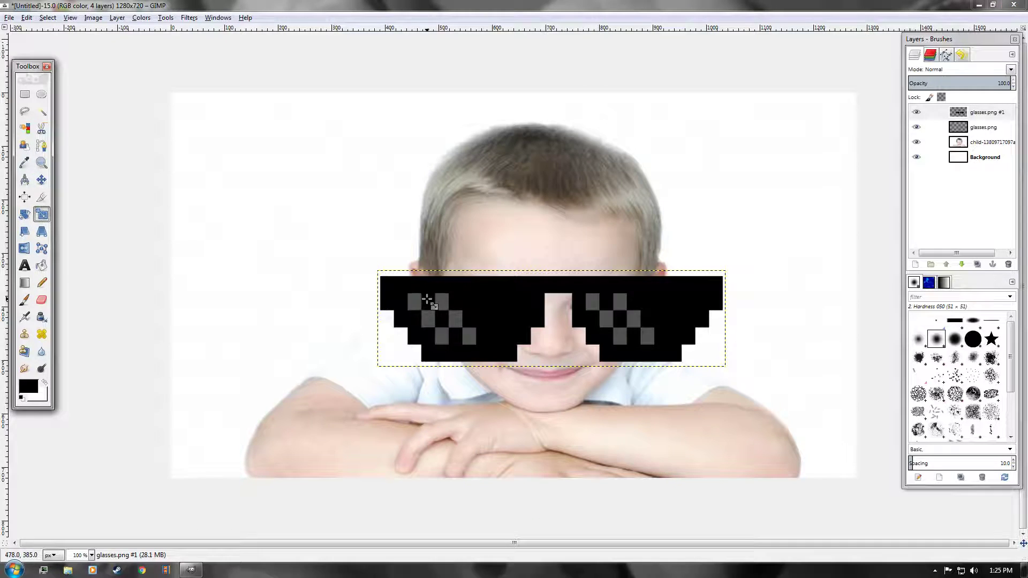
click(426, 317)
drag(396, 269, 451, 279)
click(705, 319)
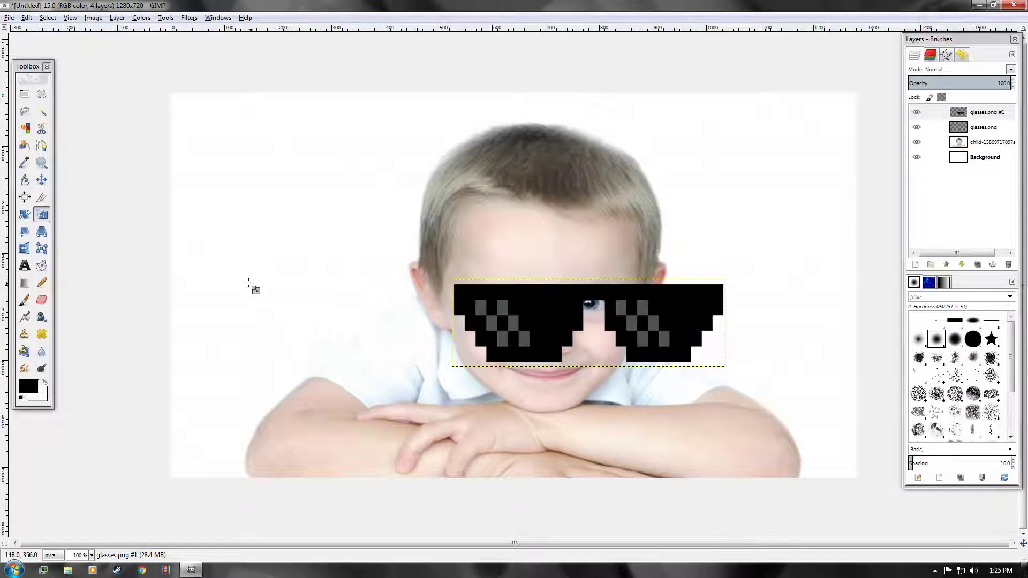
click(42, 180)
drag(506, 334, 460, 312)
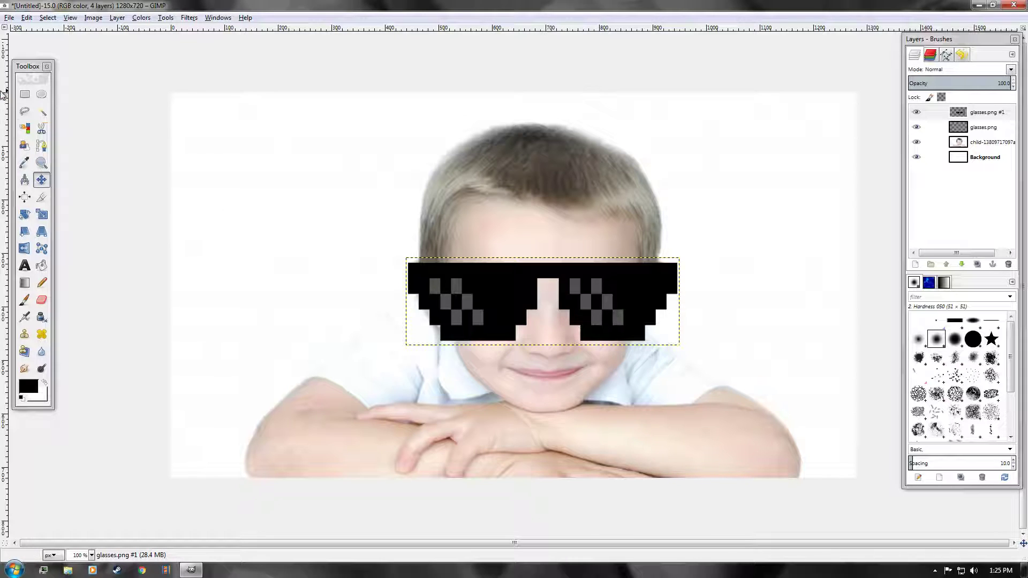
- Open the hat image 100-3137-BLK-F01.png from the Desktop as a new layer
click(9, 18)
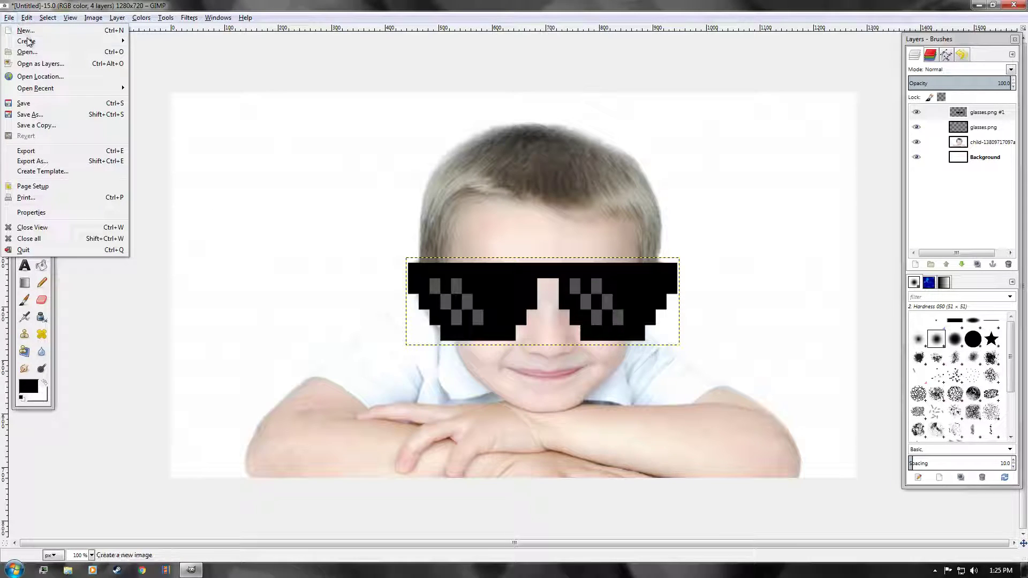
click(48, 63)
click(137, 134)
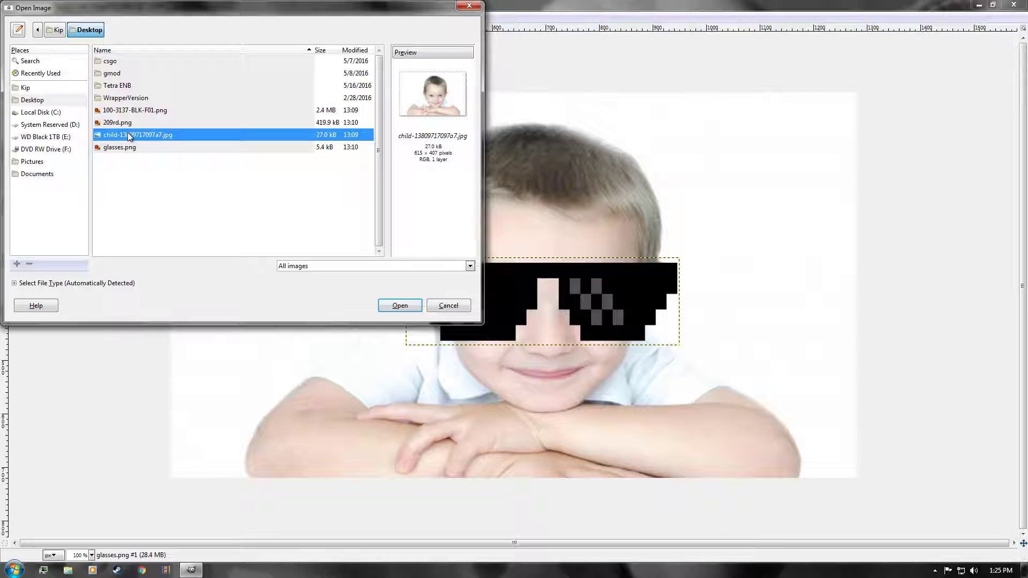
click(139, 122)
click(146, 111)
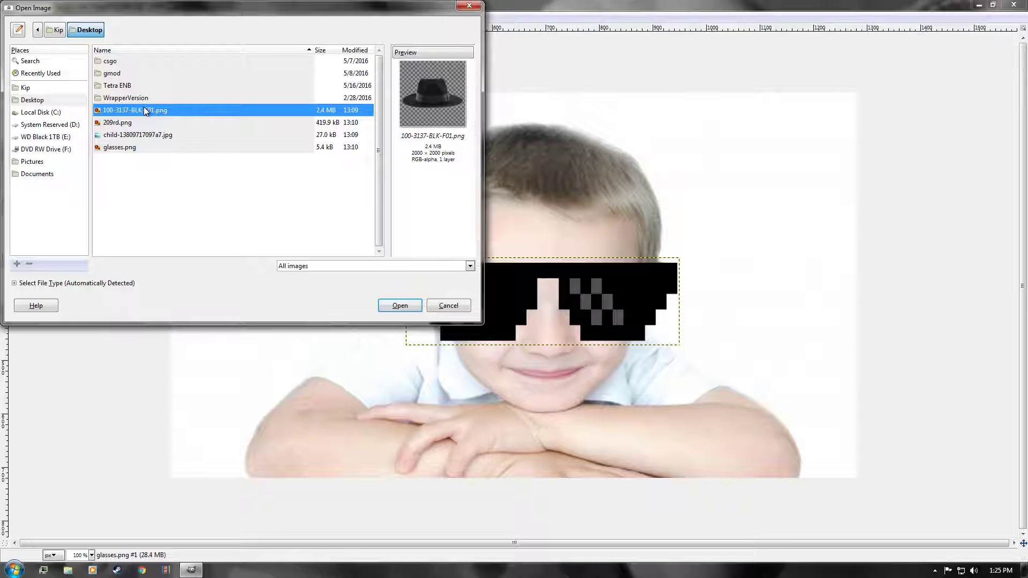
click(421, 305)
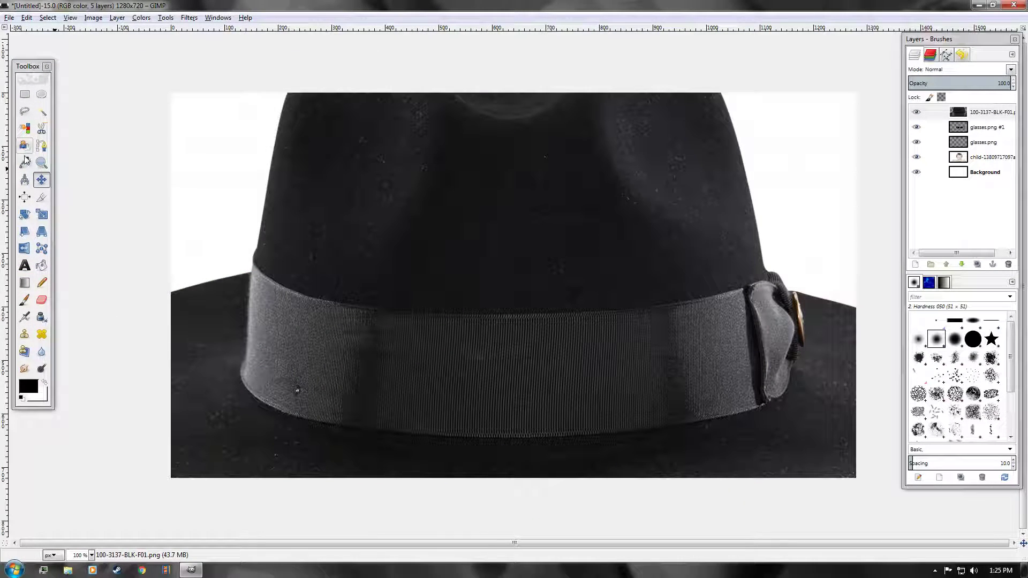
- Scale the hat layer down to about 1050 × 1036 pixels and move it over the child's head
click(41, 215)
click(468, 211)
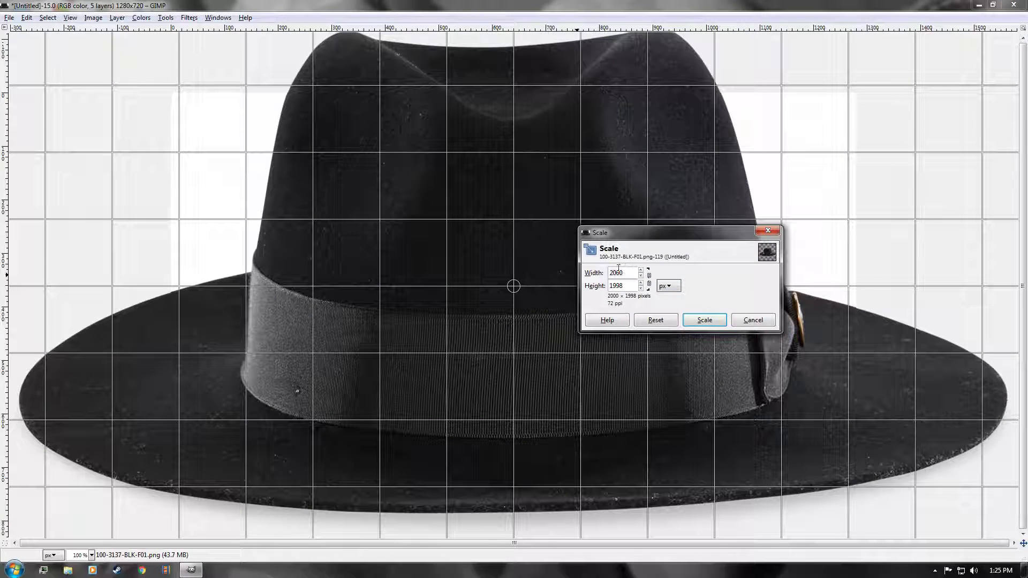
click(640, 275)
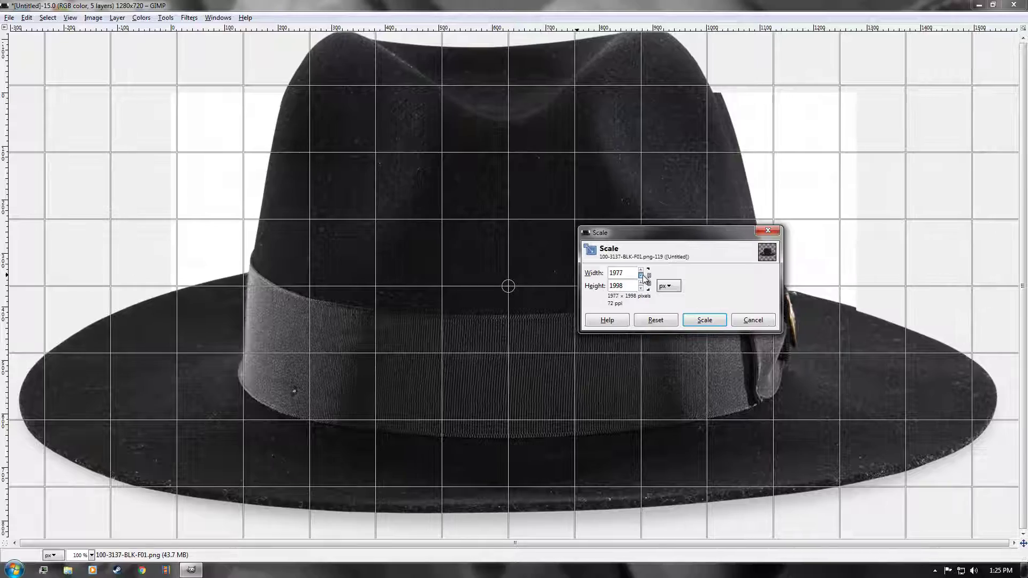
drag(641, 275, 648, 295)
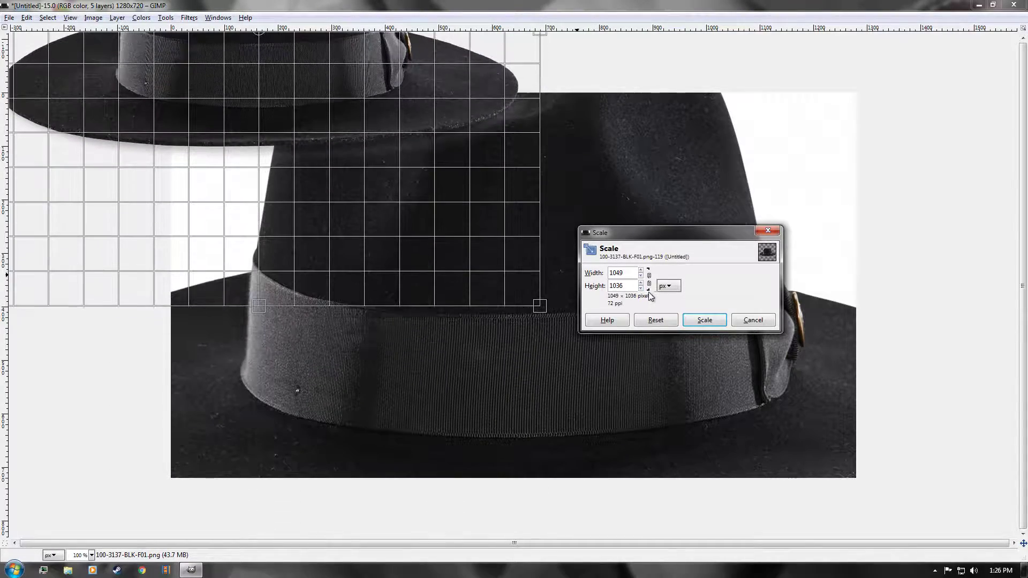
click(699, 319)
click(42, 180)
drag(328, 140, 605, 348)
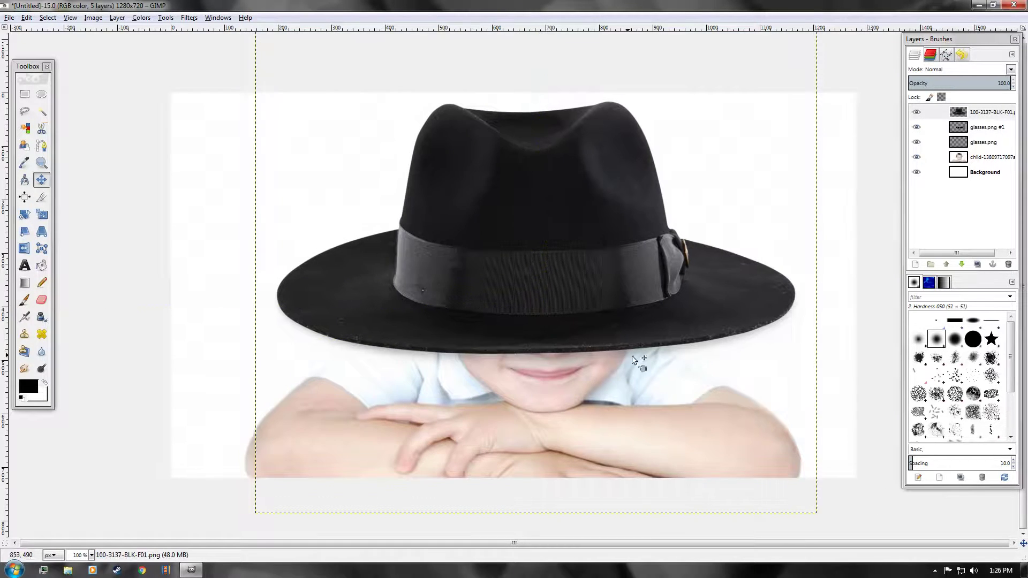
mouse_move(512, 192)
mouse_down()
mouse_move(468, 232)
mouse_move(500, 208)
mouse_up()
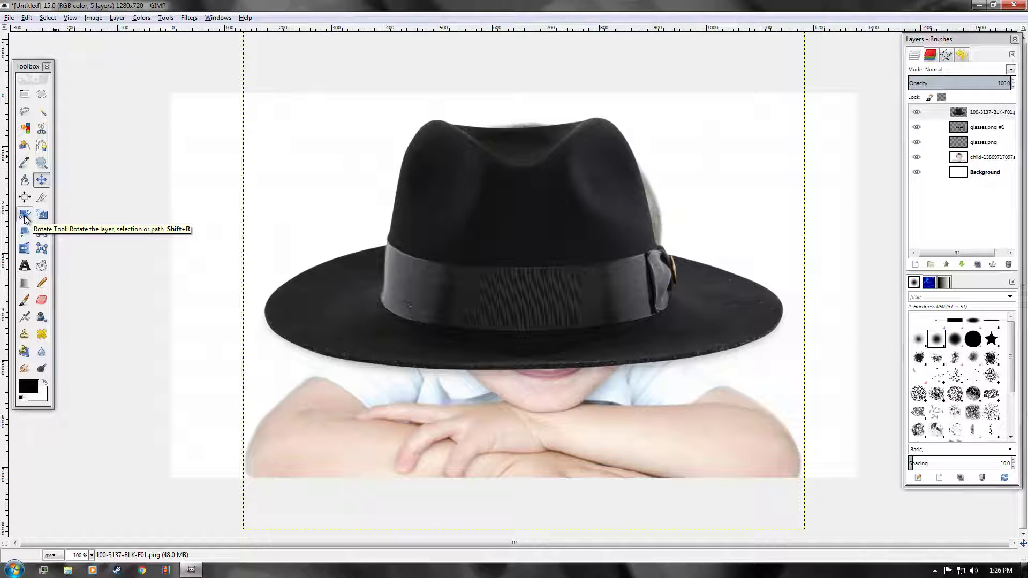
- Scale the hat layer to 918 × 818 pixels from its lower-left corner and move it just above the glasses
click(41, 214)
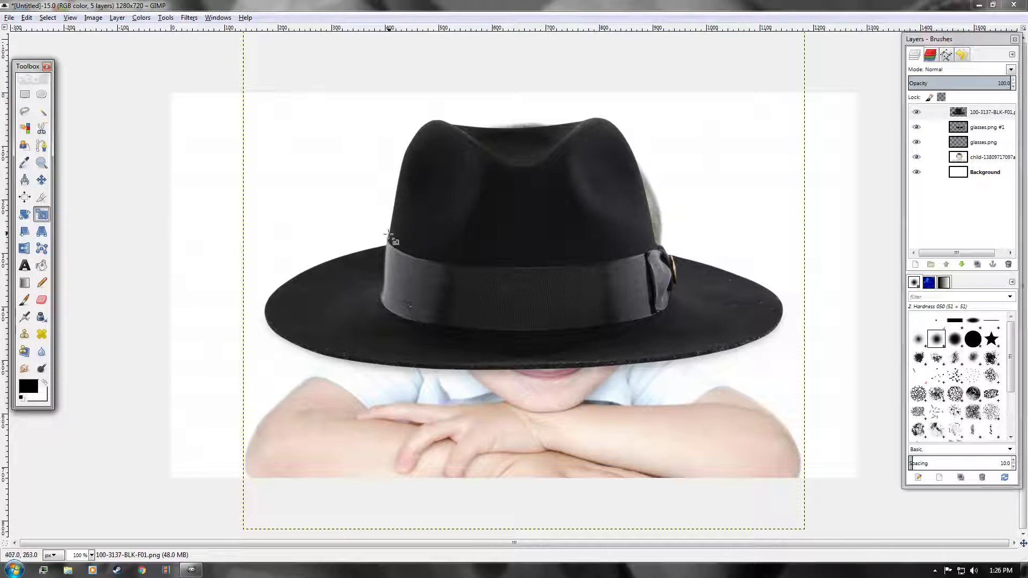
click(172, 239)
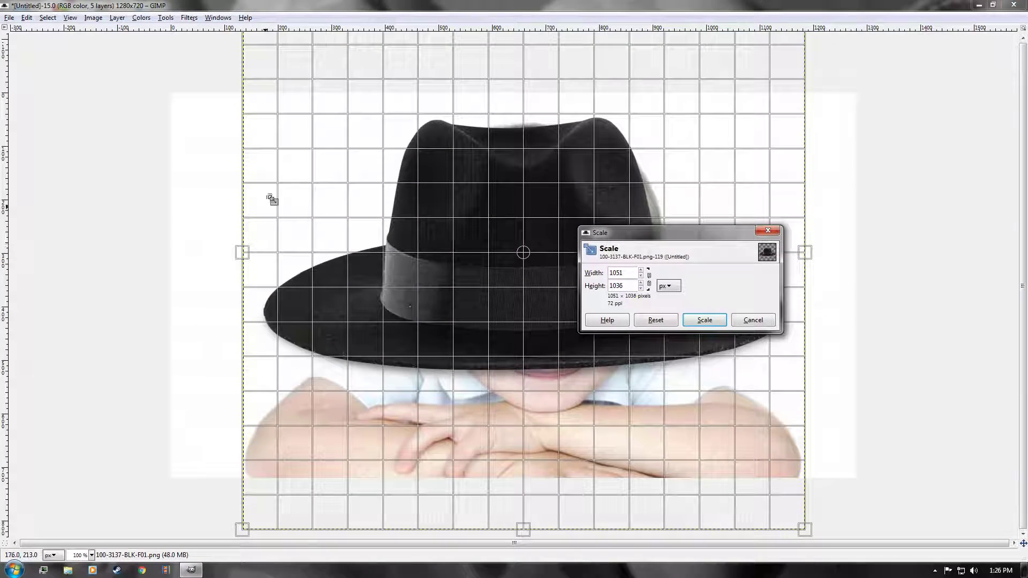
click(244, 252)
drag(221, 247, 221, 247)
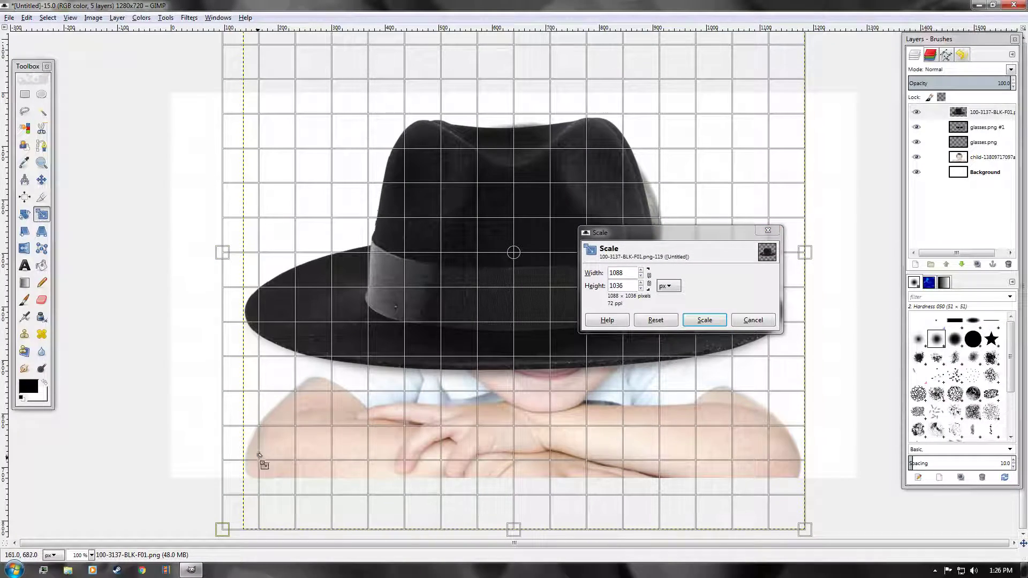
drag(224, 532, 314, 412)
key(Return)
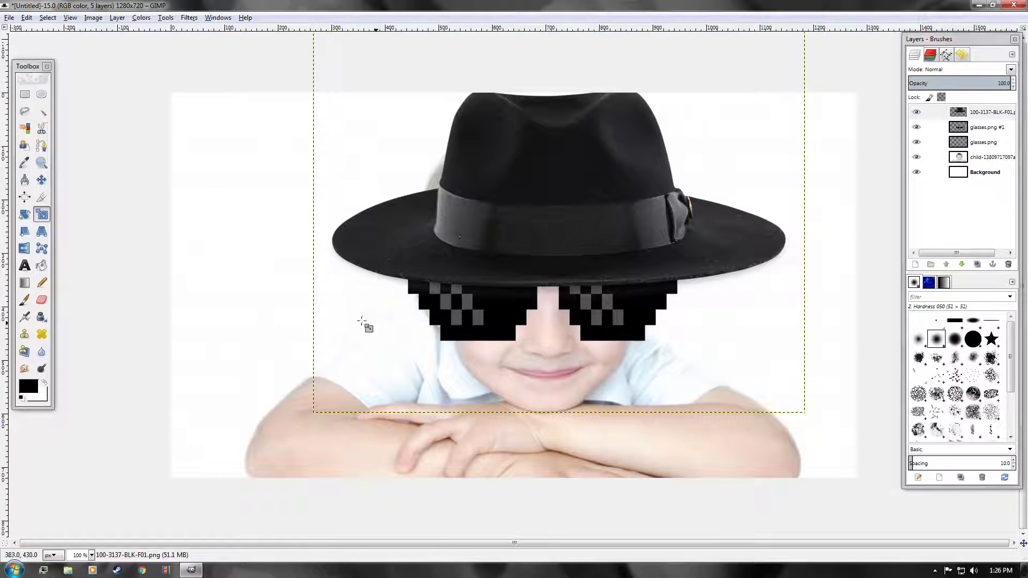
click(43, 178)
drag(561, 157, 527, 143)
drag(598, 202, 599, 200)
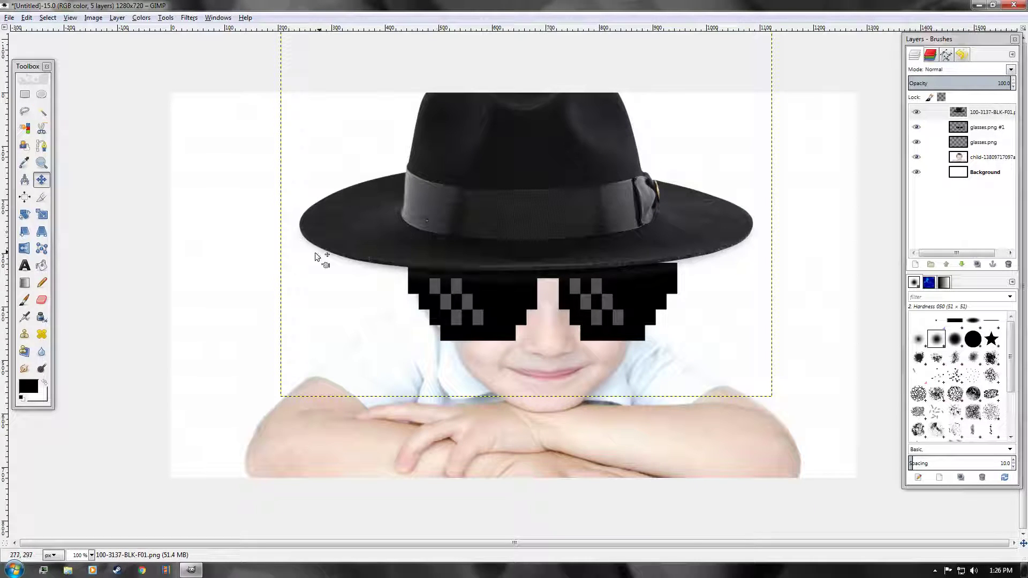
- Scale the hat layer down to 666 × 638 pixels and place it on the child's head
click(42, 214)
click(279, 396)
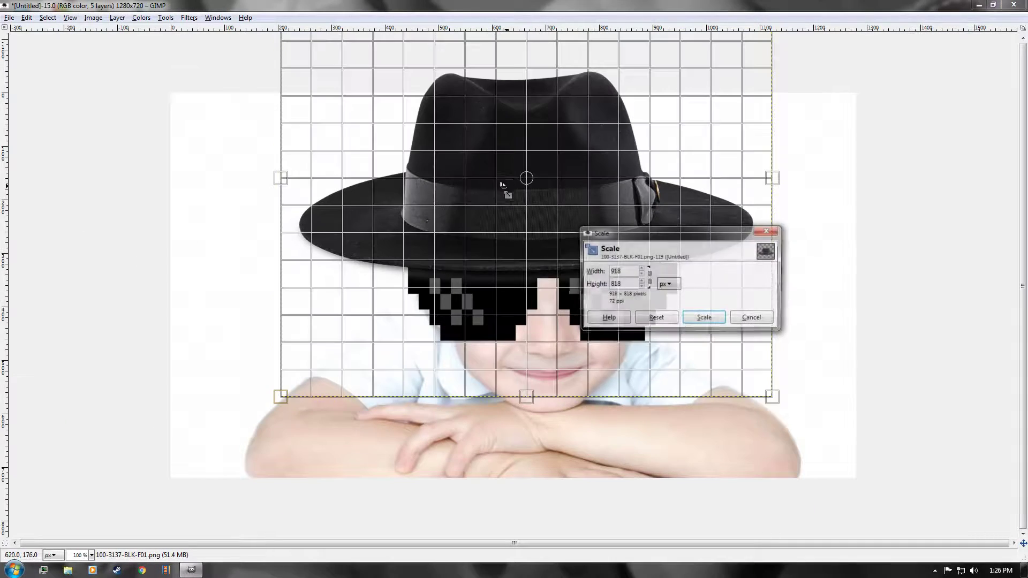
drag(279, 397, 415, 300)
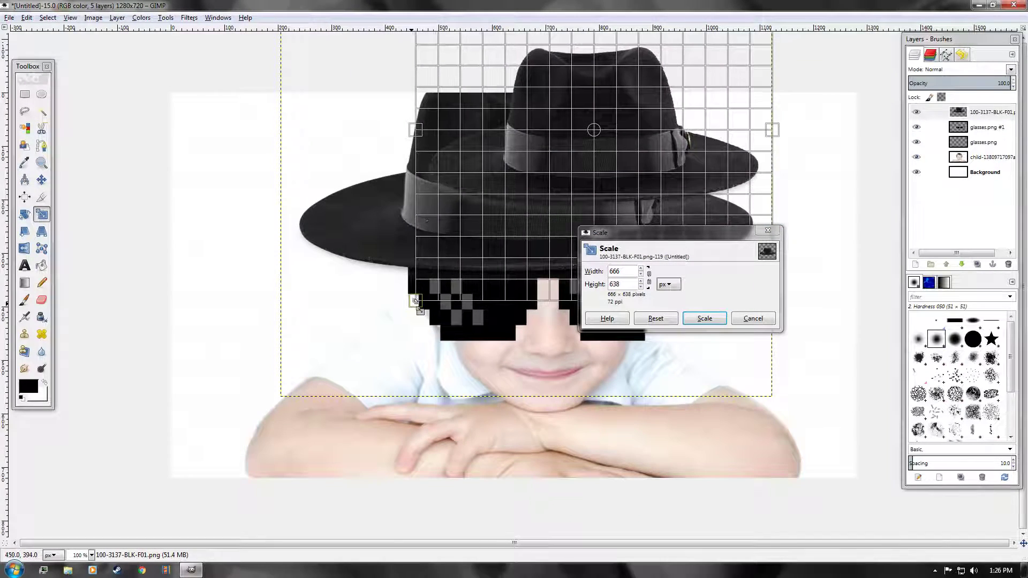
click(720, 317)
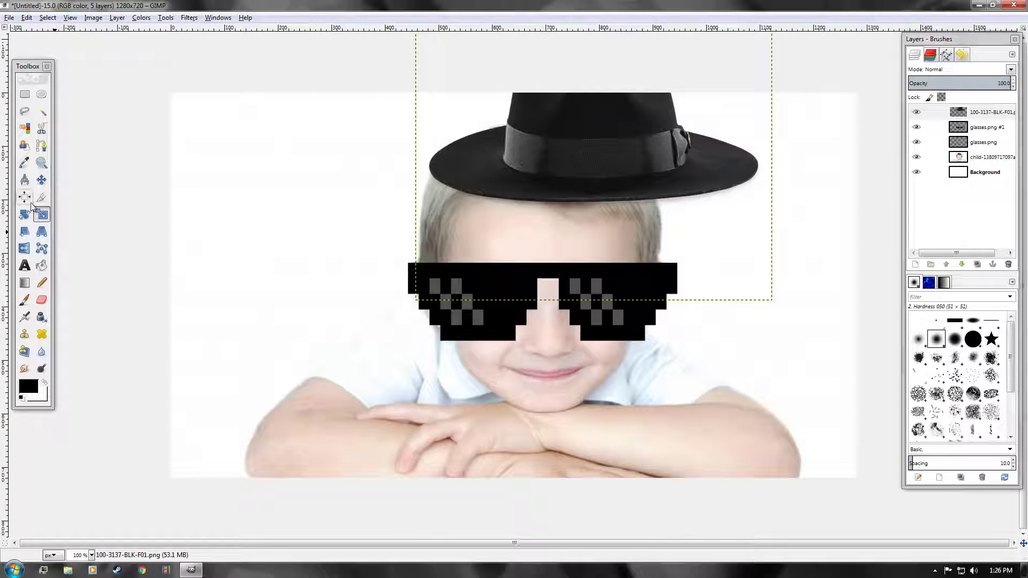
click(42, 179)
drag(563, 125, 507, 182)
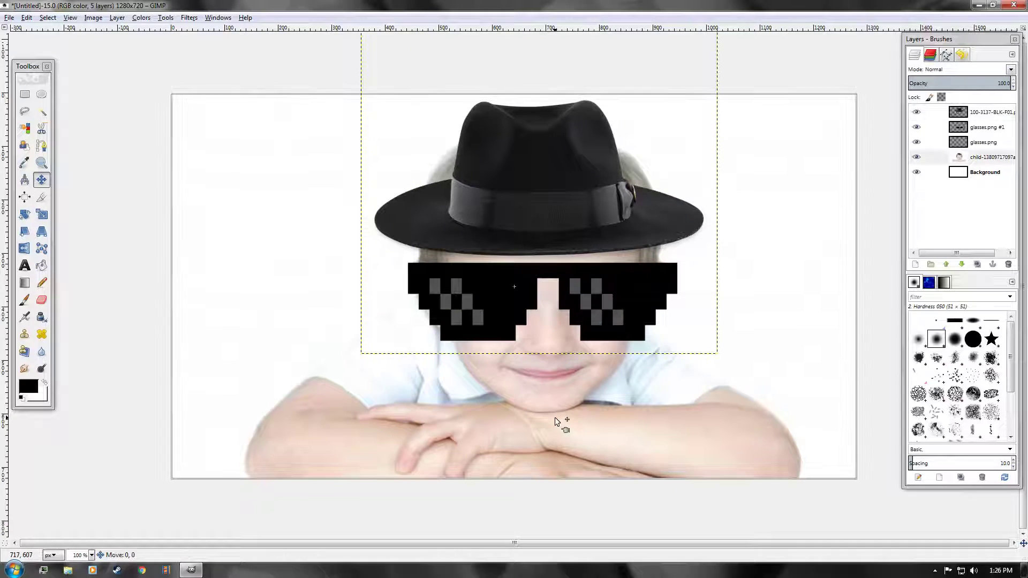
- Move the child photo, the glasses and the hat slightly down on the canvas
mouse_move(555, 419)
mouse_down()
mouse_move(548, 444)
mouse_move(554, 430)
mouse_up()
drag(604, 311, 602, 323)
drag(569, 221, 572, 235)
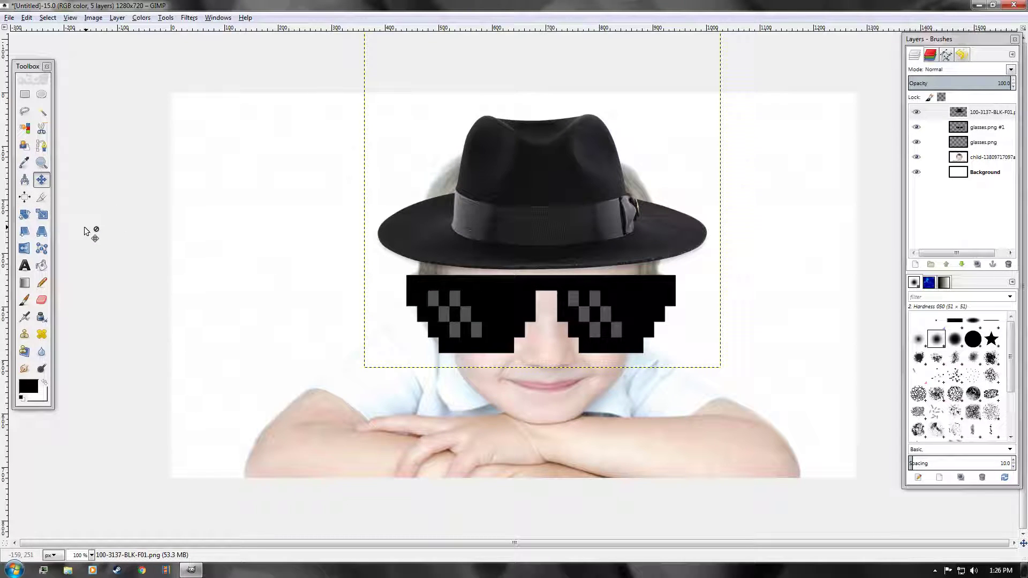
- Enlarge the hat from its lower-left corner to cover the hair, and realign the hat and glasses on the child's head
click(42, 215)
click(366, 257)
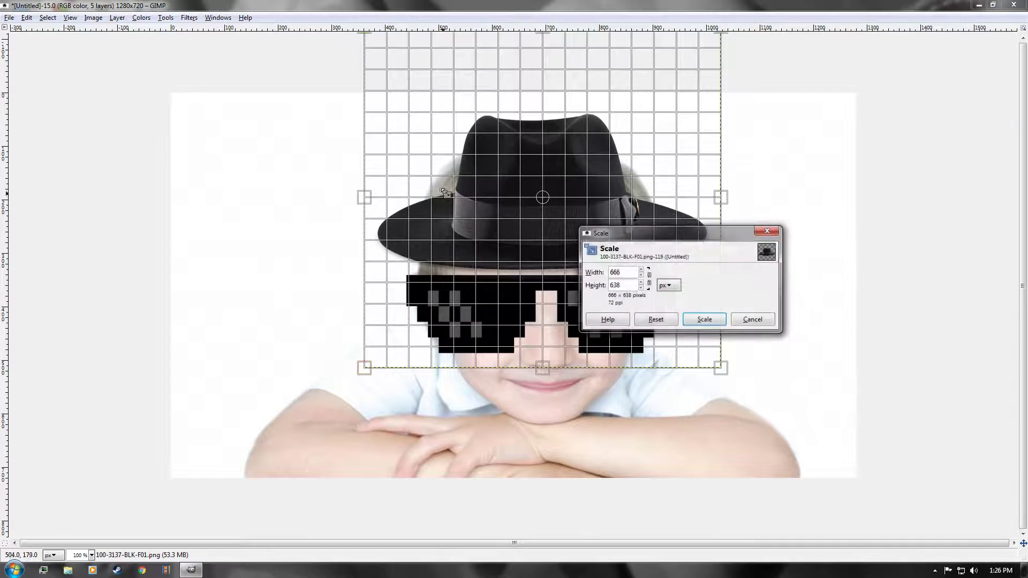
drag(364, 368, 316, 390)
click(705, 319)
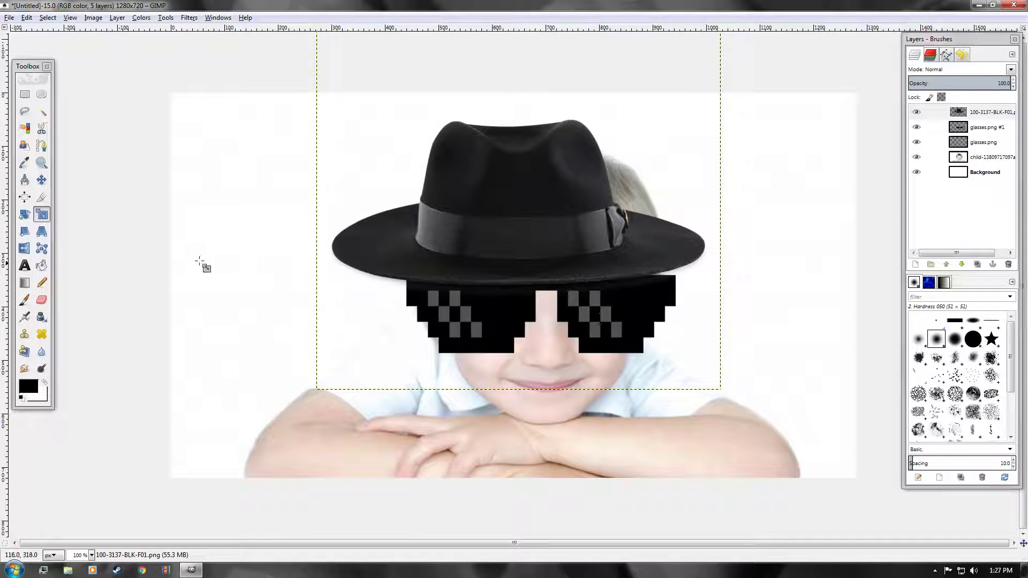
click(42, 179)
drag(476, 220, 496, 191)
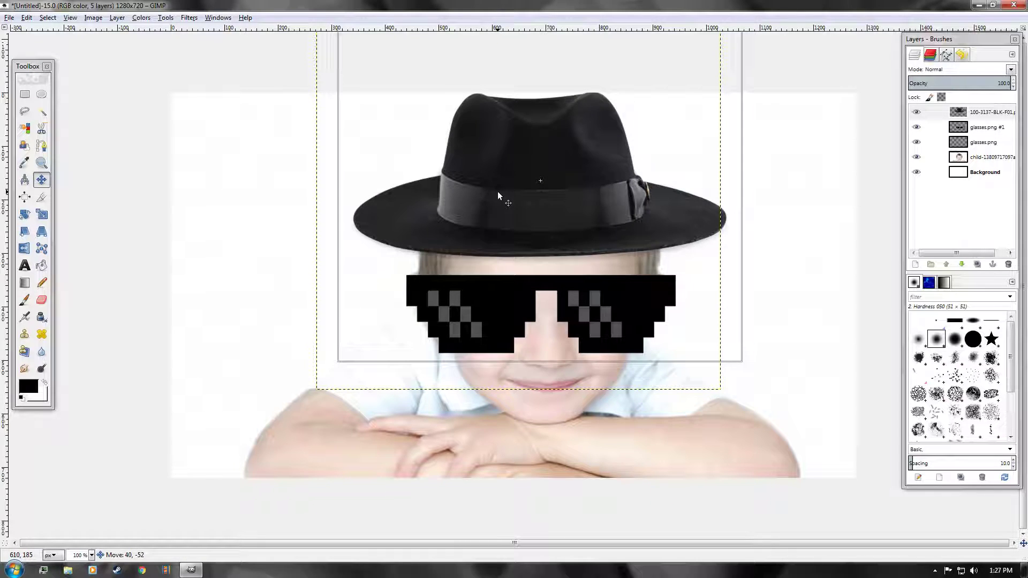
drag(595, 312, 595, 303)
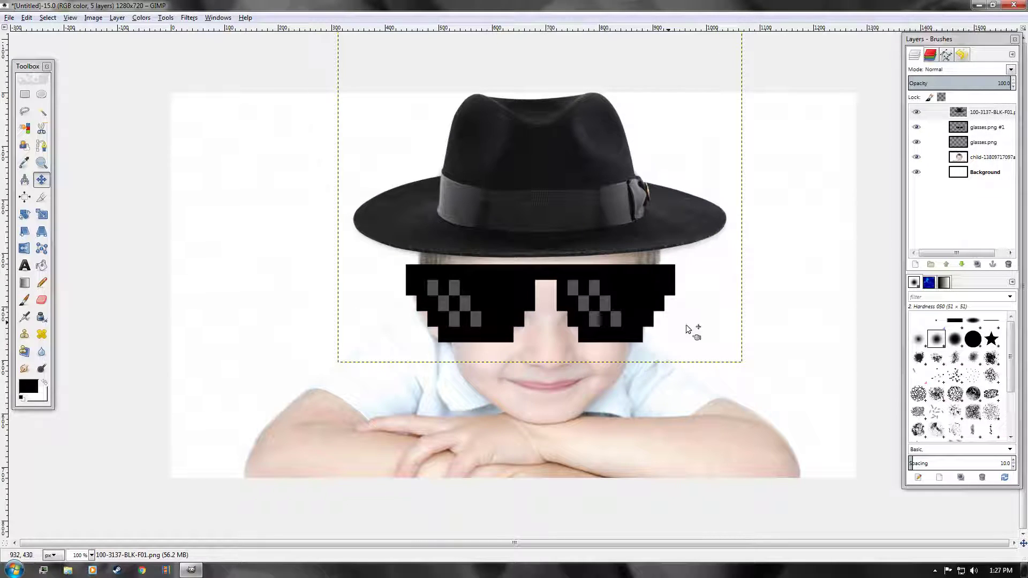
mouse_move(594, 219)
mouse_down()
mouse_move(596, 230)
mouse_move(596, 221)
mouse_up()
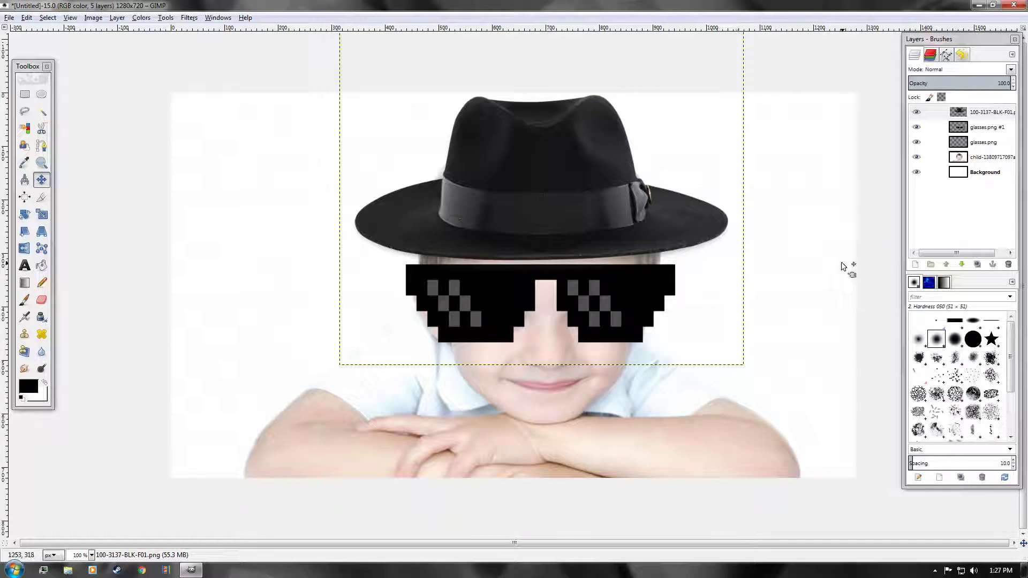
- Open the poker chip image 209rd.png from the Desktop as a new layer
click(11, 19)
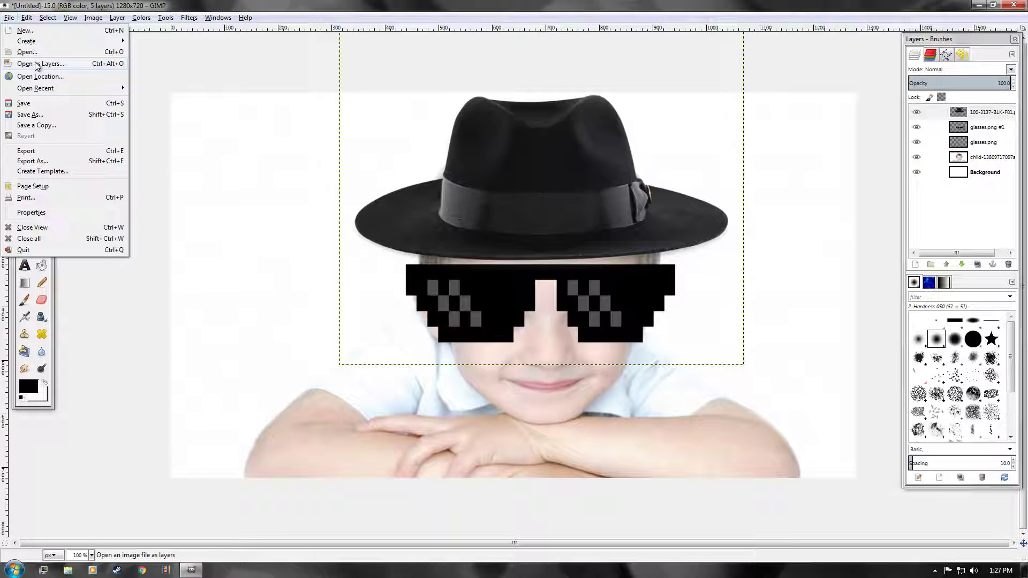
click(45, 65)
click(188, 124)
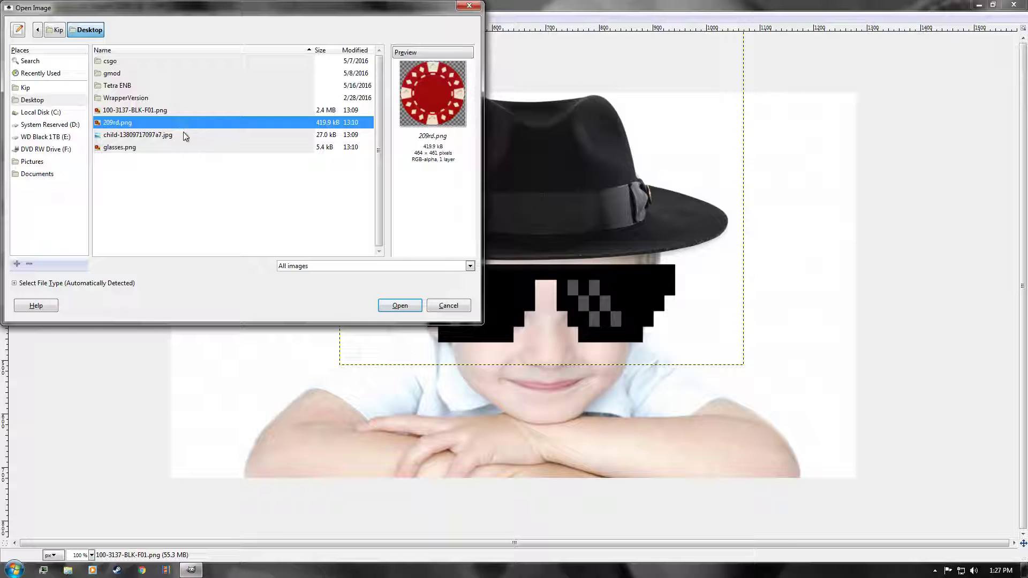
click(397, 307)
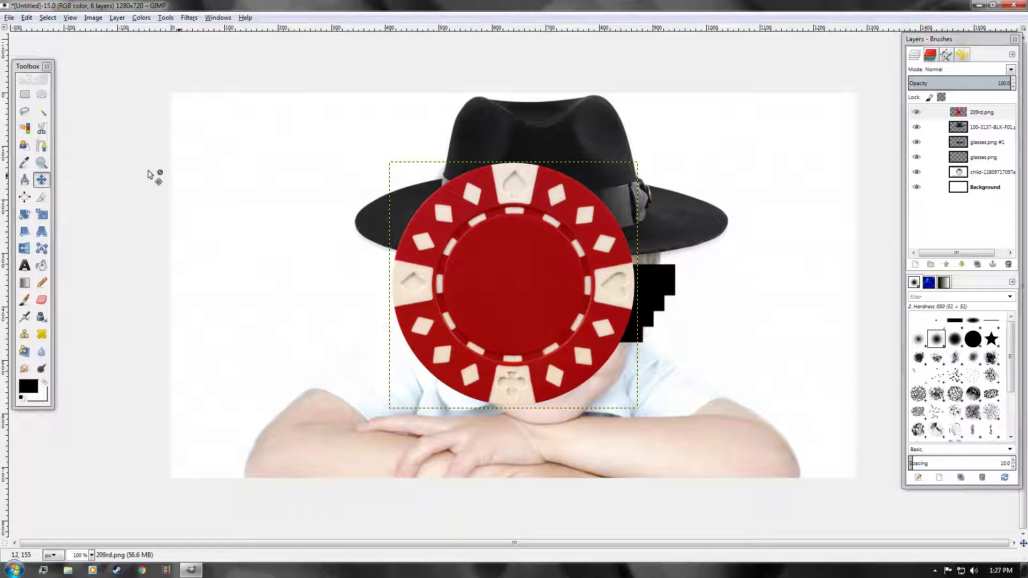
- Scale the poker chip layer down from its upper-left corner to a little over half its size
click(46, 213)
click(485, 268)
drag(390, 162, 490, 261)
click(705, 320)
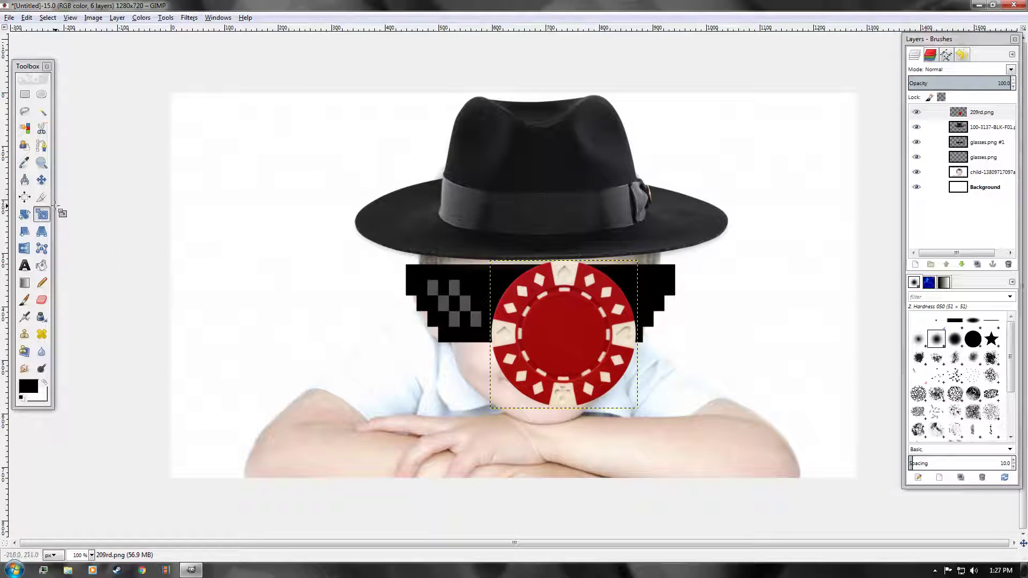
- Move the poker chip to the blank area left of the child's face, and open 209rd.png again as a new layer
click(41, 180)
drag(574, 331, 276, 291)
click(9, 19)
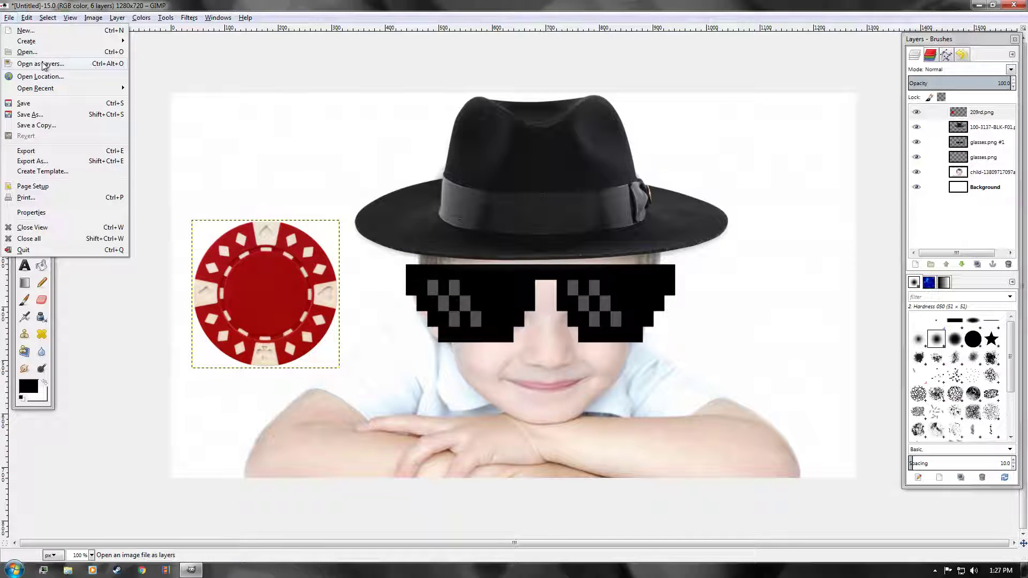
click(44, 65)
click(411, 303)
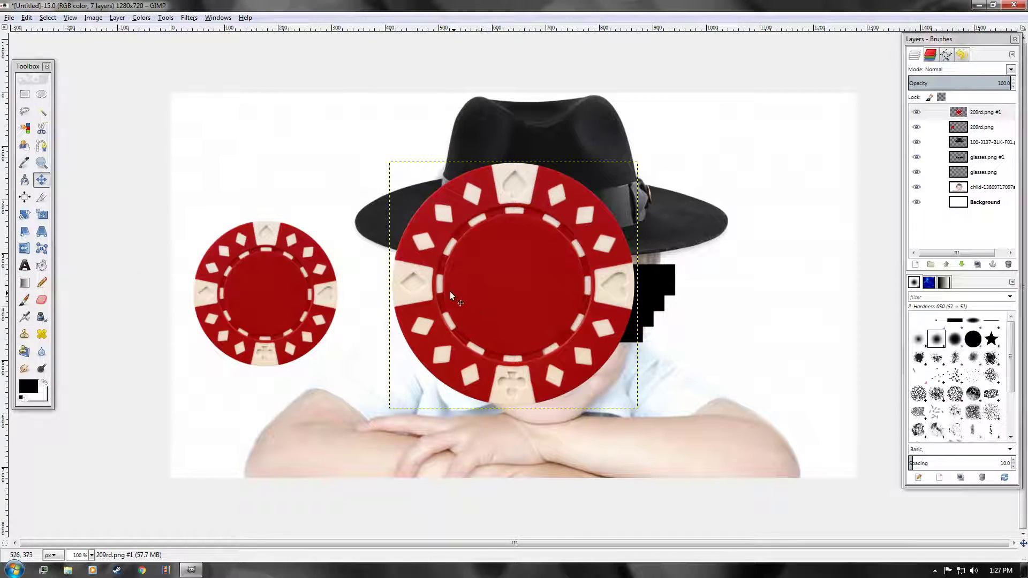
- Scale the second poker chip down to about 40% of its size and move it to the canvas's upper-right area
click(45, 214)
drag(407, 194, 556, 348)
click(704, 320)
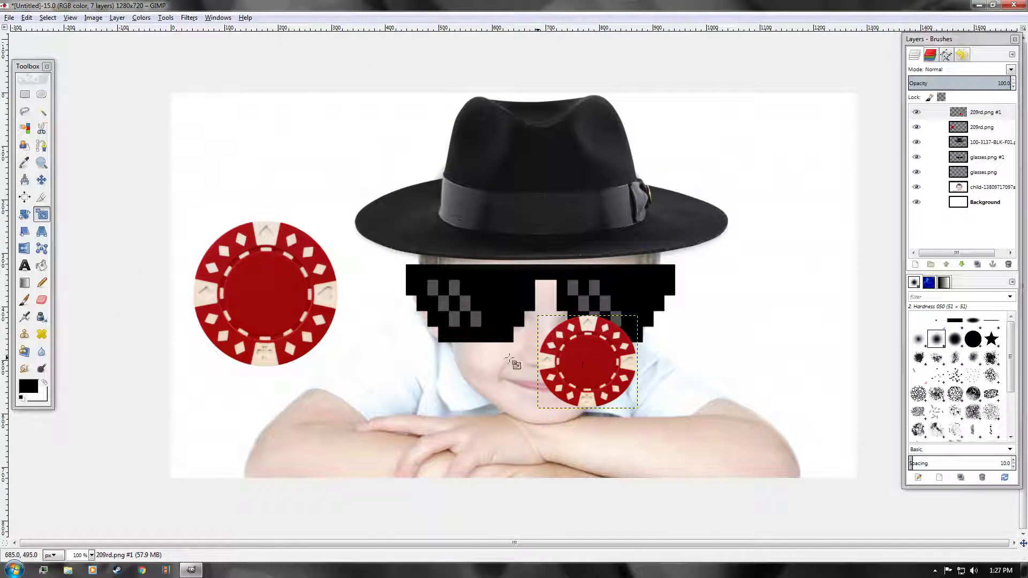
click(43, 180)
drag(594, 358, 737, 146)
- Enlarge the upper-right poker chip from its lower-left corner until it reaches the hat's brim
click(41, 214)
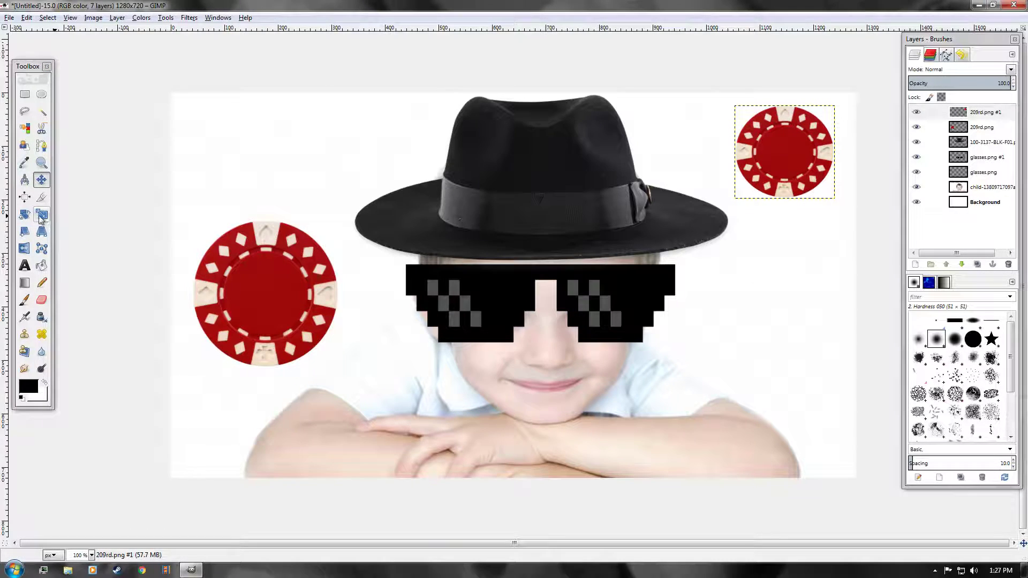
click(818, 155)
drag(731, 202, 698, 222)
click(704, 319)
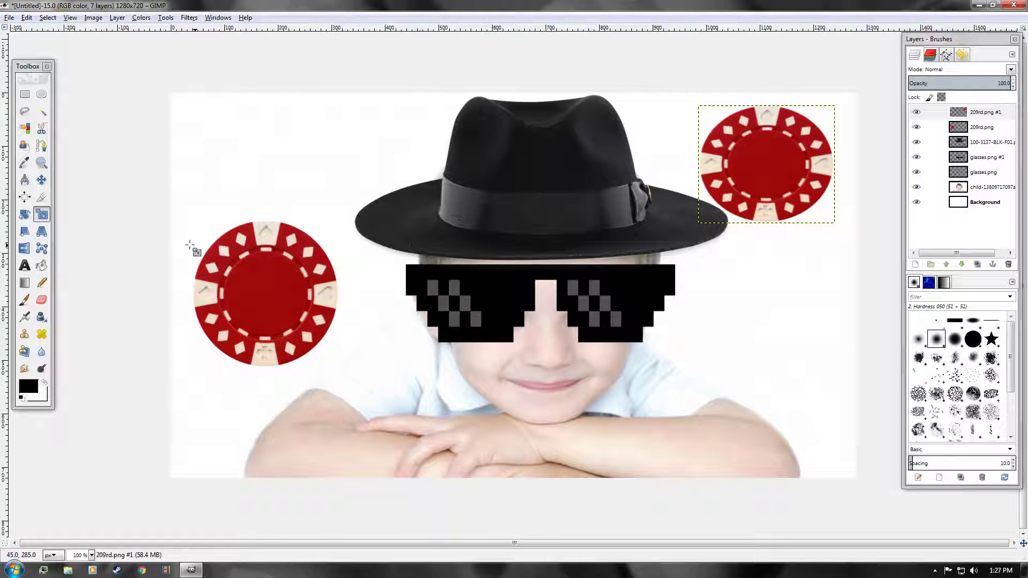
- Shift the second poker chip closer to the canvas's upper-right corner and nudge the hat slightly down and left
key(m)
drag(775, 165, 793, 157)
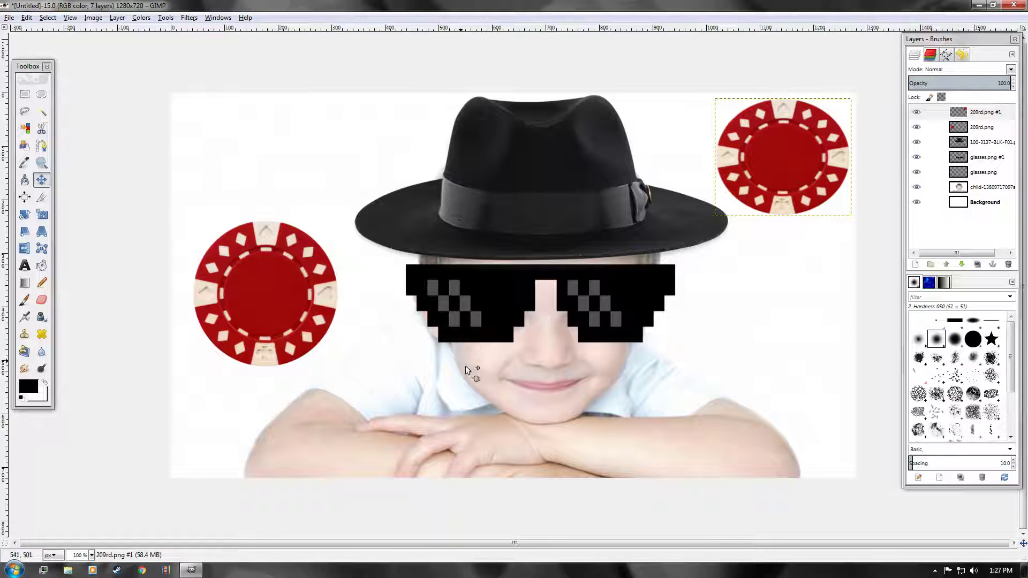
drag(544, 240, 540, 244)
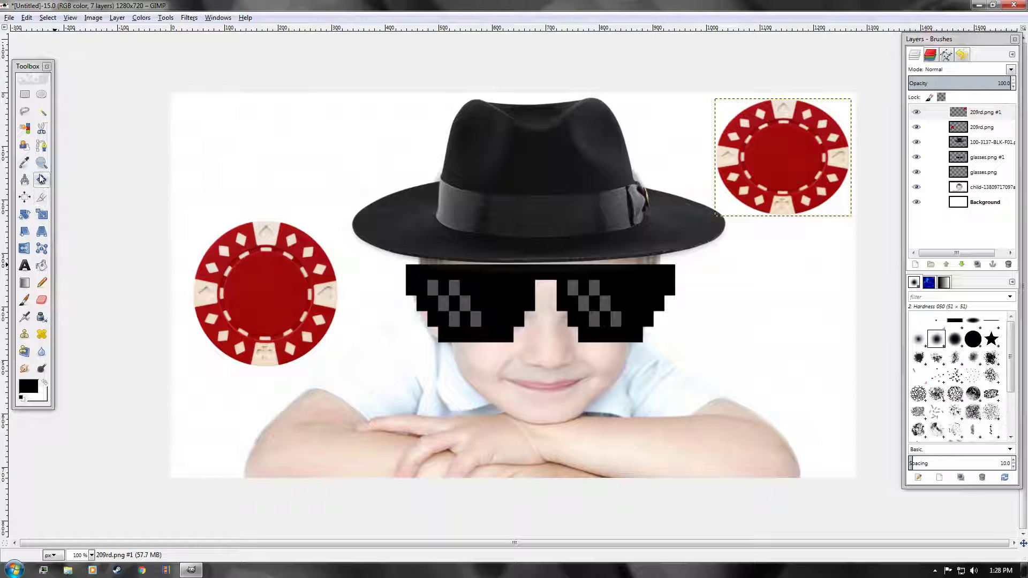
- Draw a text box about 519 × 141 px over the child's chin and arms and enter CRAZY GAMPLING CS:GO
click(25, 265)
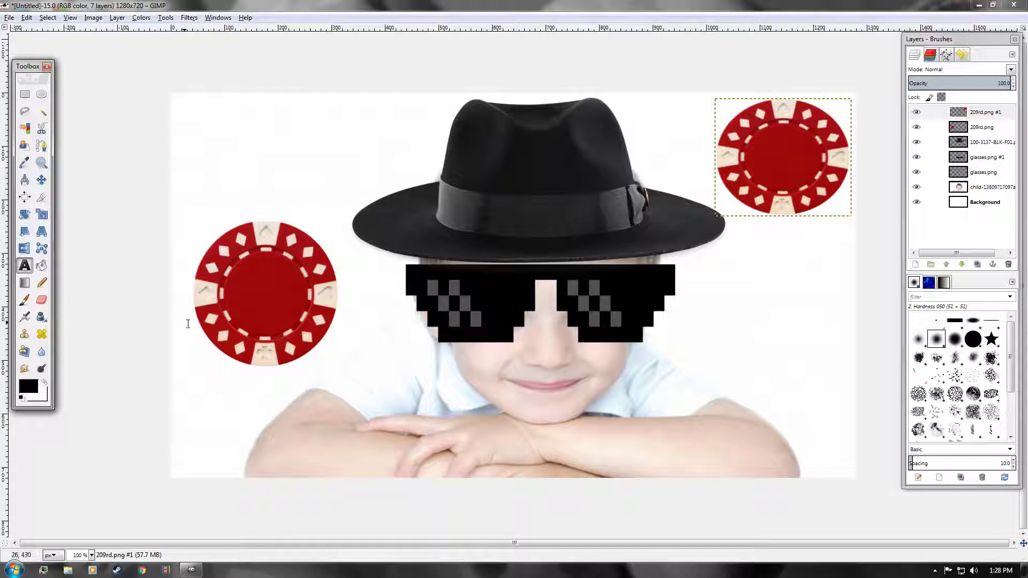
drag(374, 376, 651, 451)
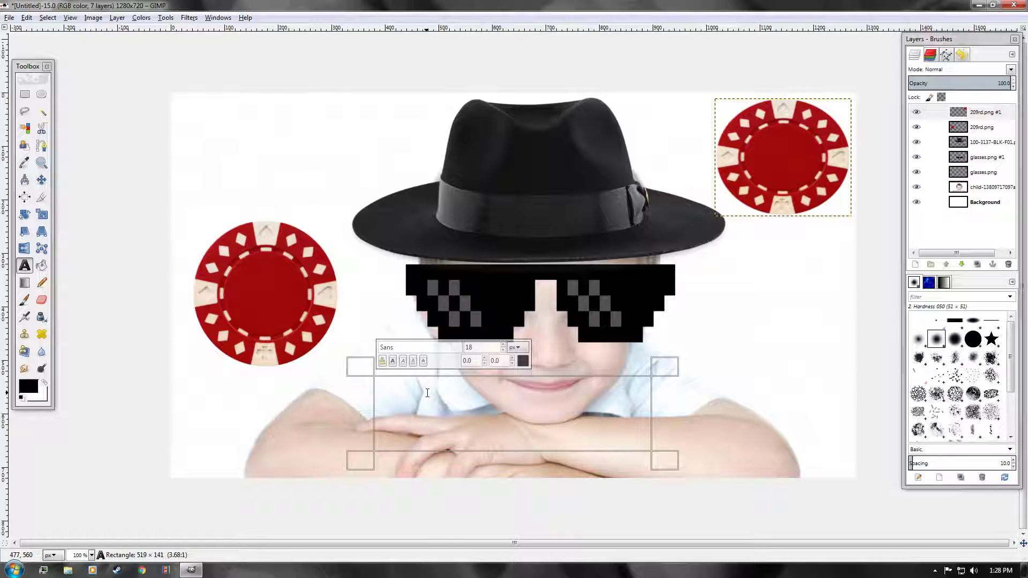
text(CRA)
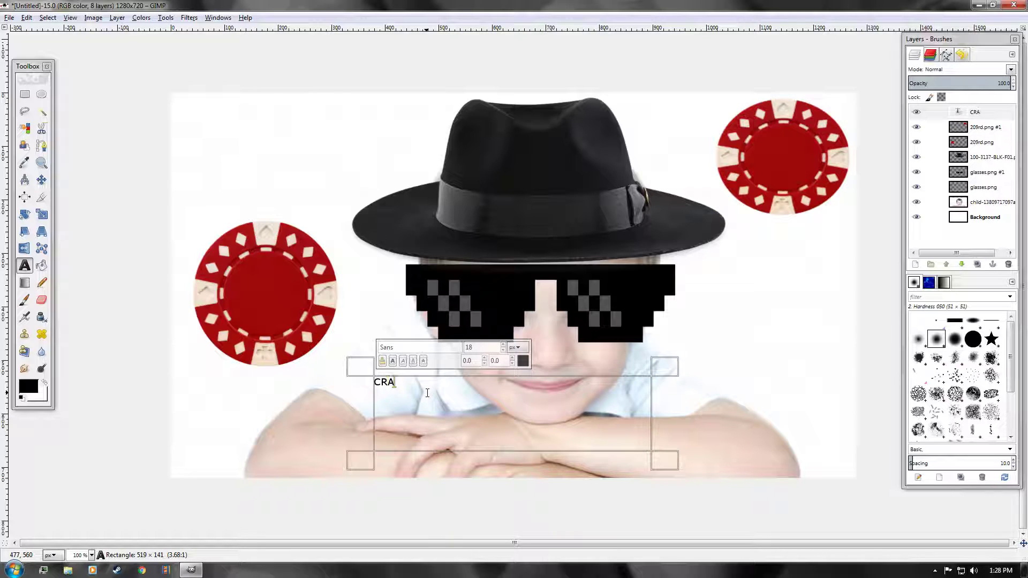
text(ZY GAMPLING CS:GO)
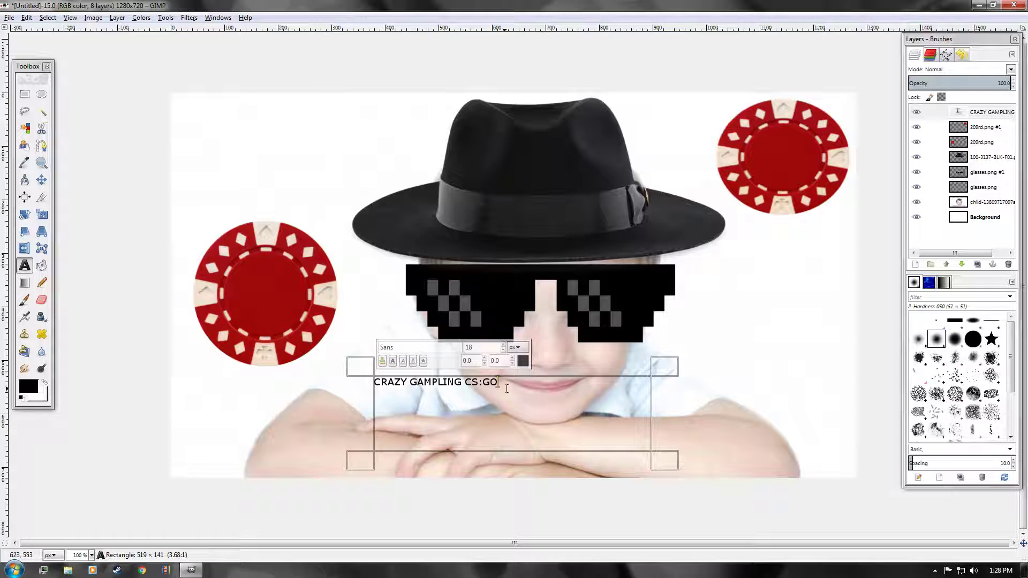
- Select the whole title text and change its color to red (fd0606)
drag(507, 388, 396, 362)
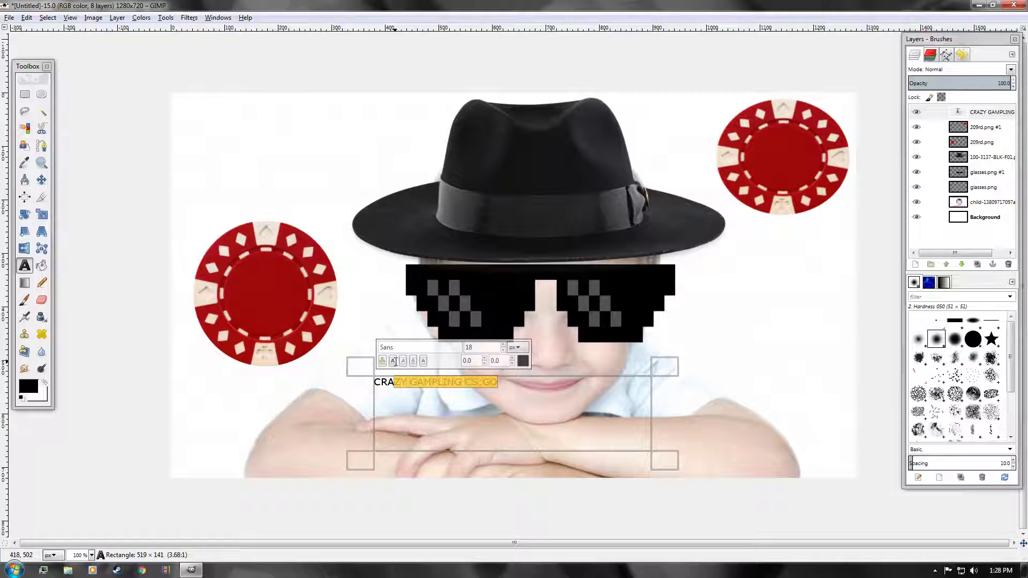
click(526, 362)
drag(502, 342, 512, 318)
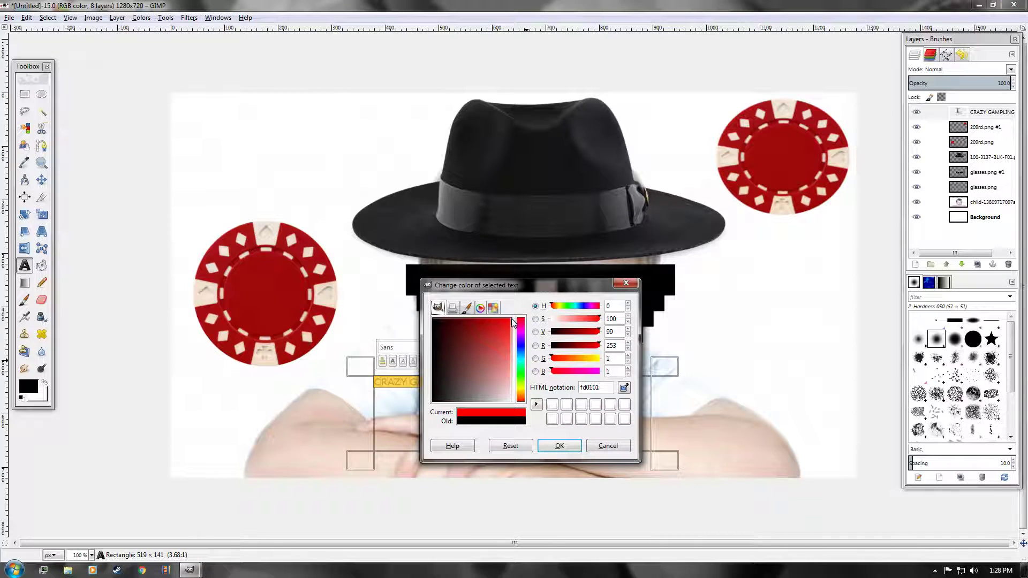
click(564, 455)
- Set the selected title text's size to 55 px
click(504, 346)
click(503, 351)
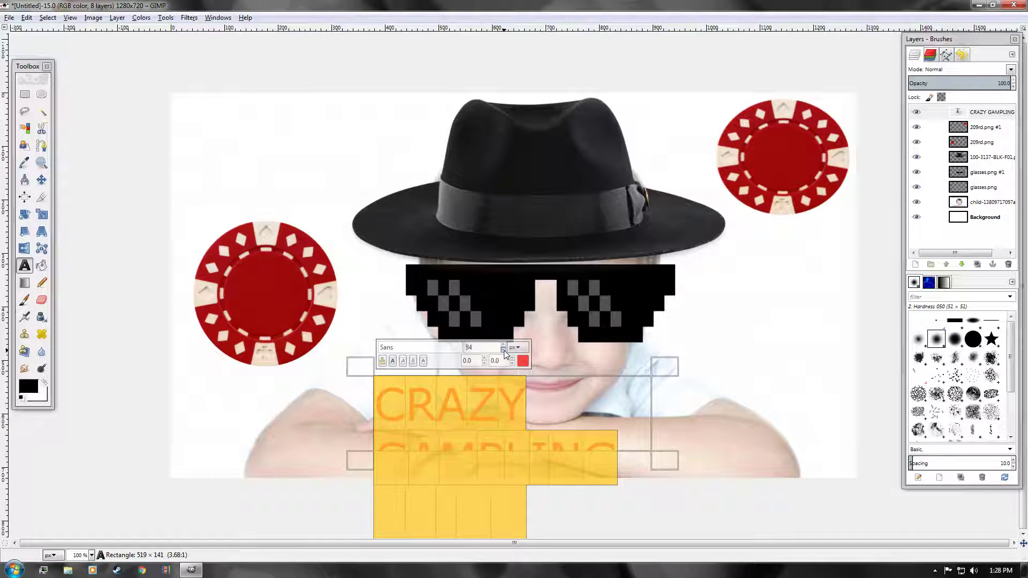
click(504, 344)
click(503, 345)
click(504, 344)
click(503, 344)
click(504, 345)
click(505, 345)
click(505, 345)
click(505, 345)
click(505, 344)
click(505, 345)
click(505, 345)
click(505, 344)
click(504, 344)
click(505, 345)
click(504, 345)
click(505, 344)
click(504, 345)
click(505, 345)
click(505, 345)
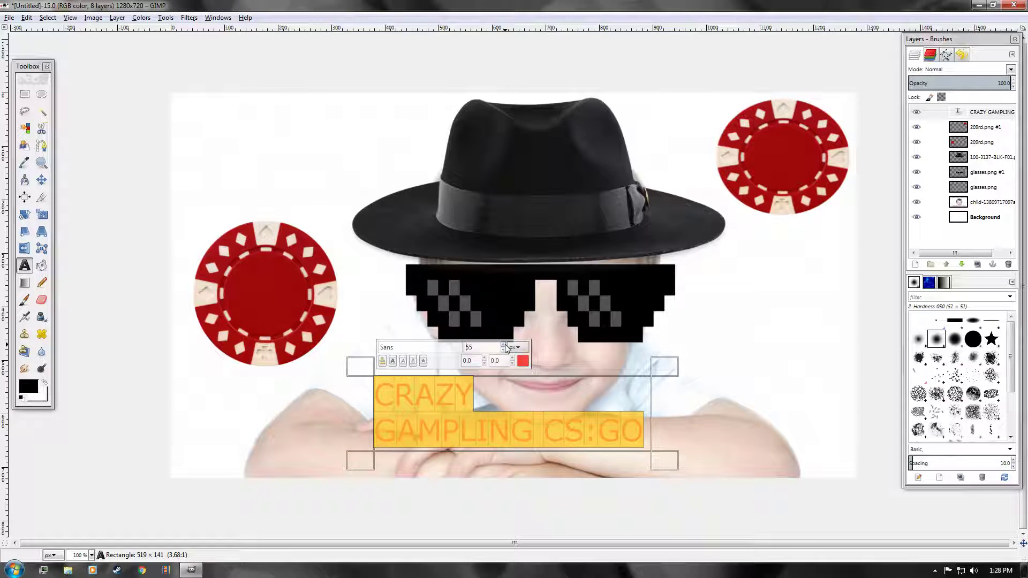
- Widen the title's text box on both sides to about 727 px so CRAZY GAMPLING CS:GO fits on one line
drag(373, 415, 333, 415)
click(652, 413)
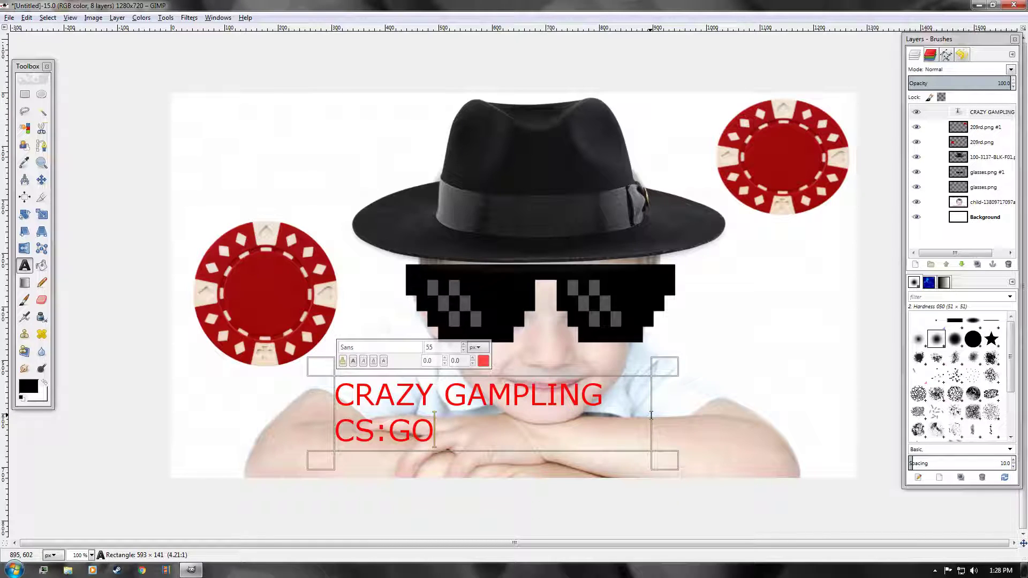
drag(650, 414, 690, 412)
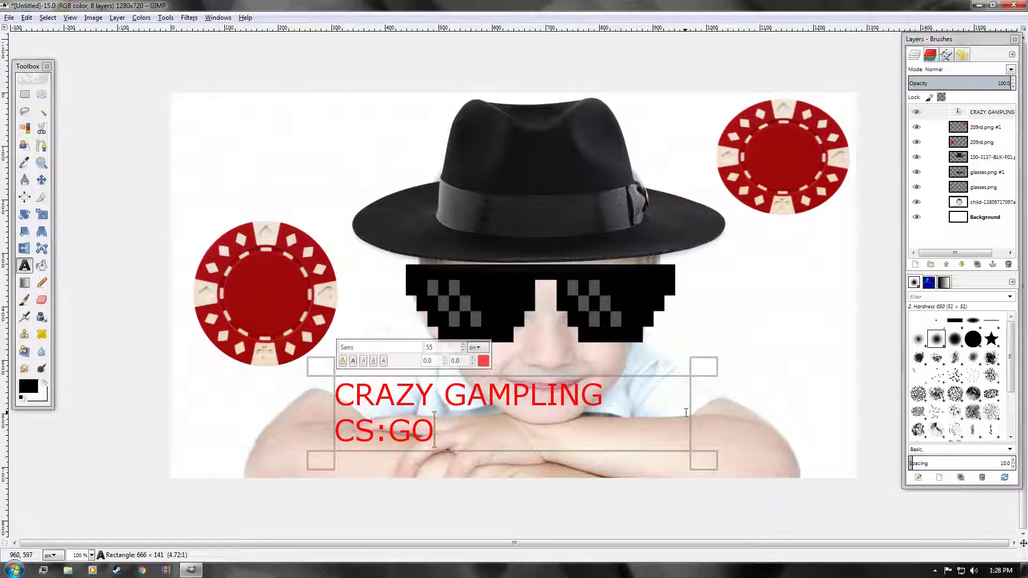
click(336, 430)
key(BackSpace)
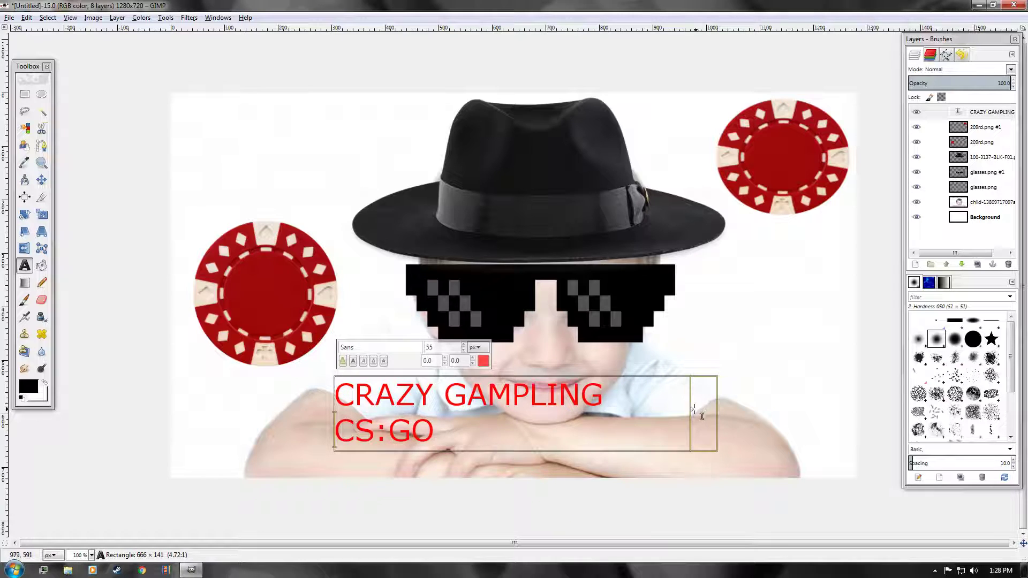
drag(692, 412, 721, 410)
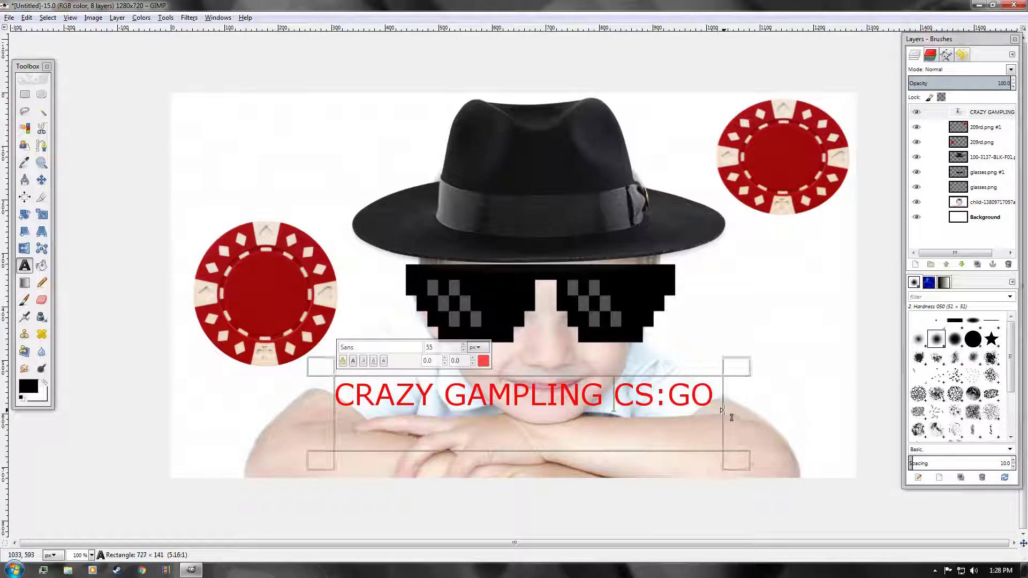
- Extend the title's text box slightly to the left, lower its upper edge and trim it around the text
drag(334, 412, 318, 412)
drag(517, 376, 522, 386)
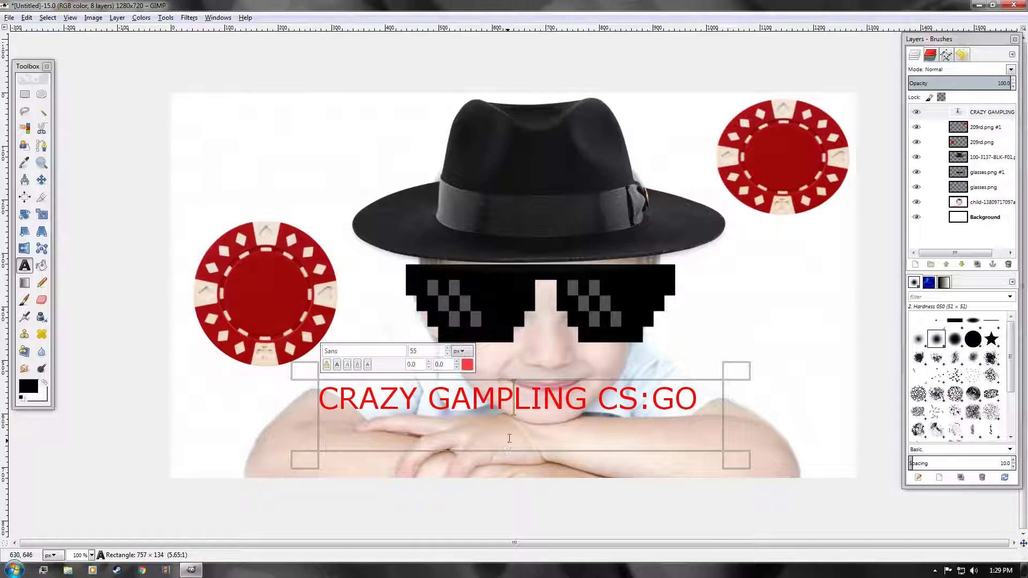
click(522, 453)
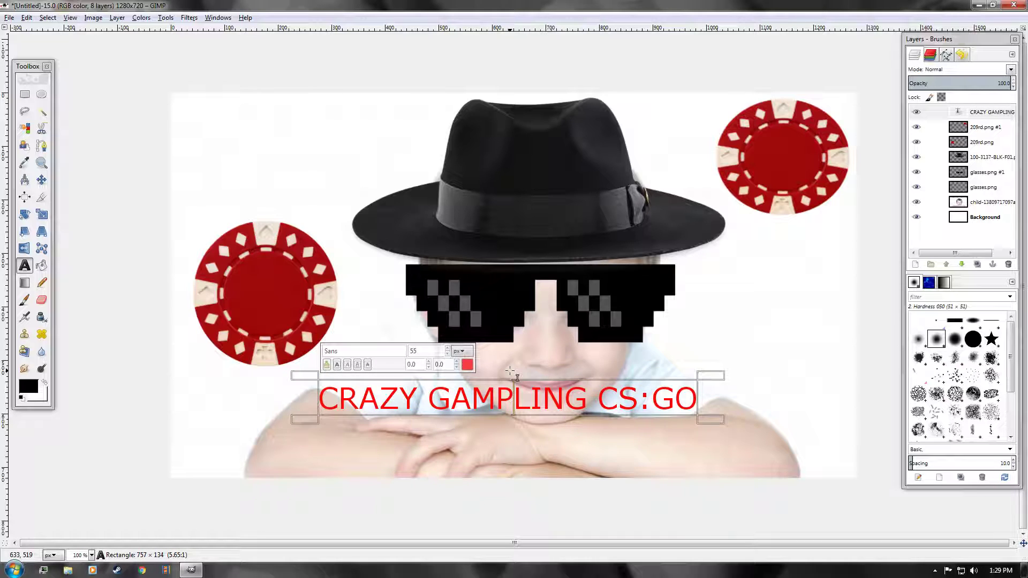
- Move the title down onto the child's arms, and shift the left chip lower and the right chip slightly up
click(42, 180)
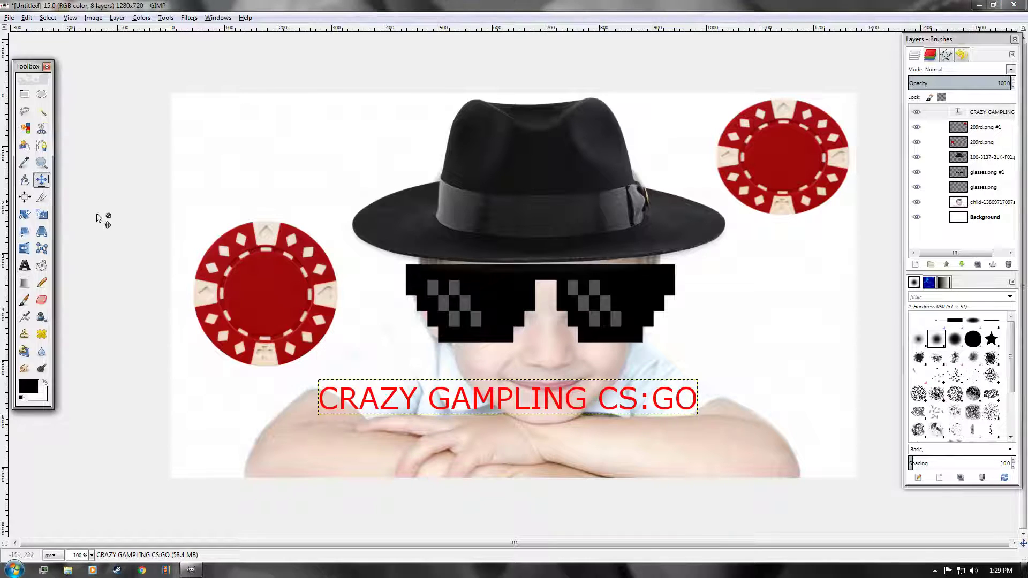
drag(449, 406, 481, 452)
drag(322, 284, 318, 320)
drag(747, 156, 750, 152)
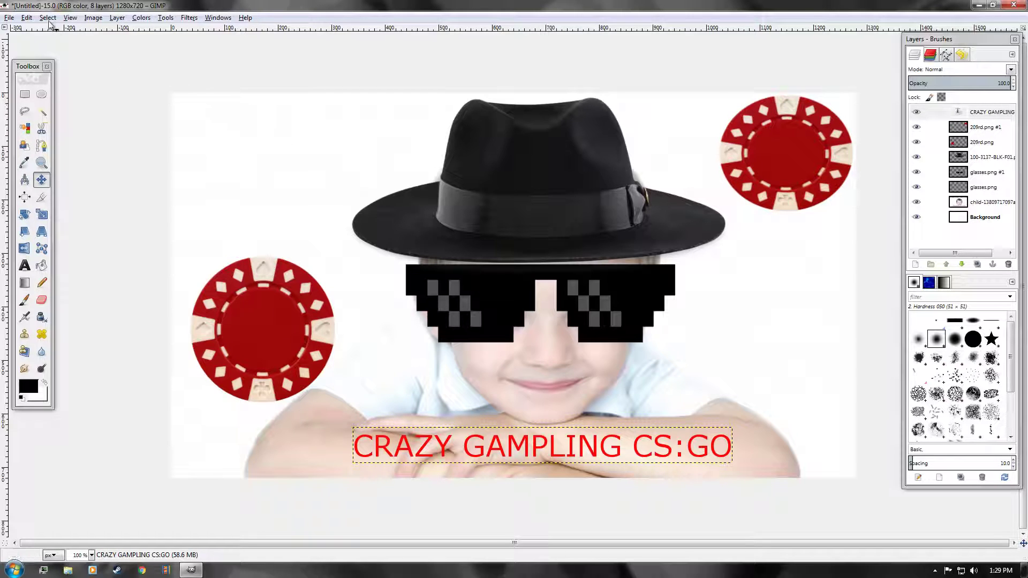
- Open 209rd.png from the Desktop as a third poker chip layer
click(9, 17)
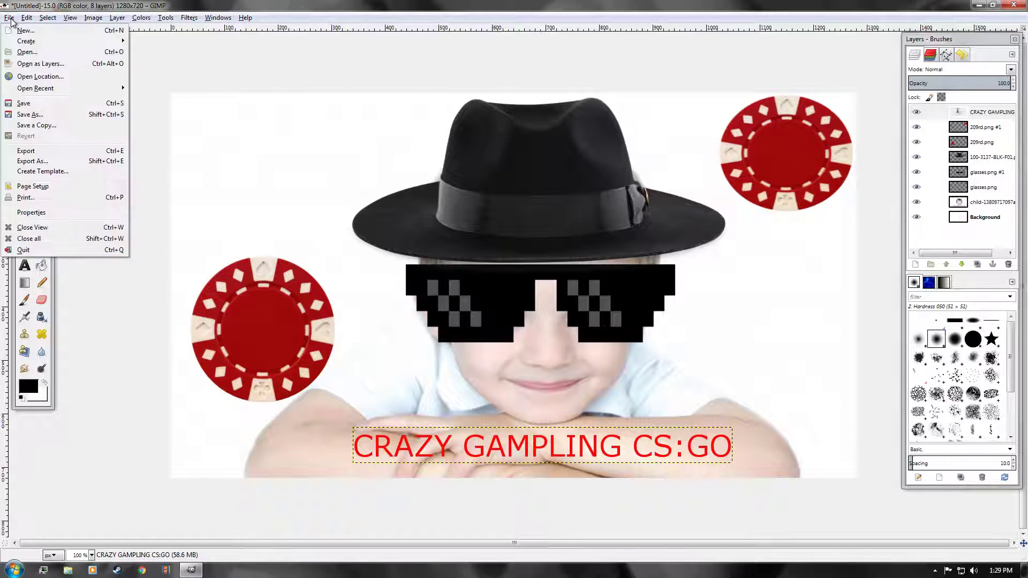
click(43, 64)
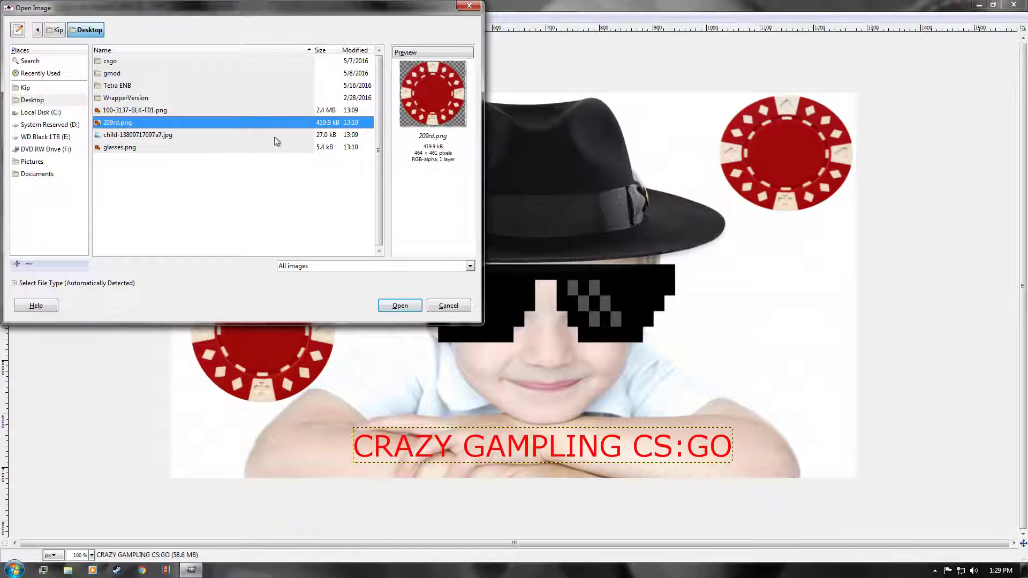
click(387, 308)
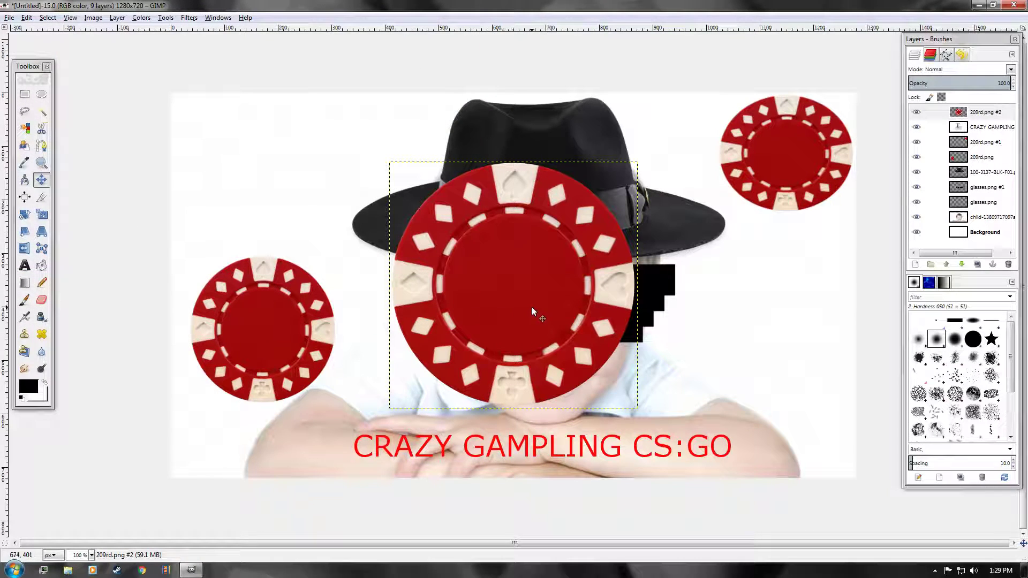
- Scale the third poker chip from its upper-left corner to about two-thirds size and move it to the canvas's upper-left area
click(49, 220)
drag(439, 230, 514, 324)
click(704, 320)
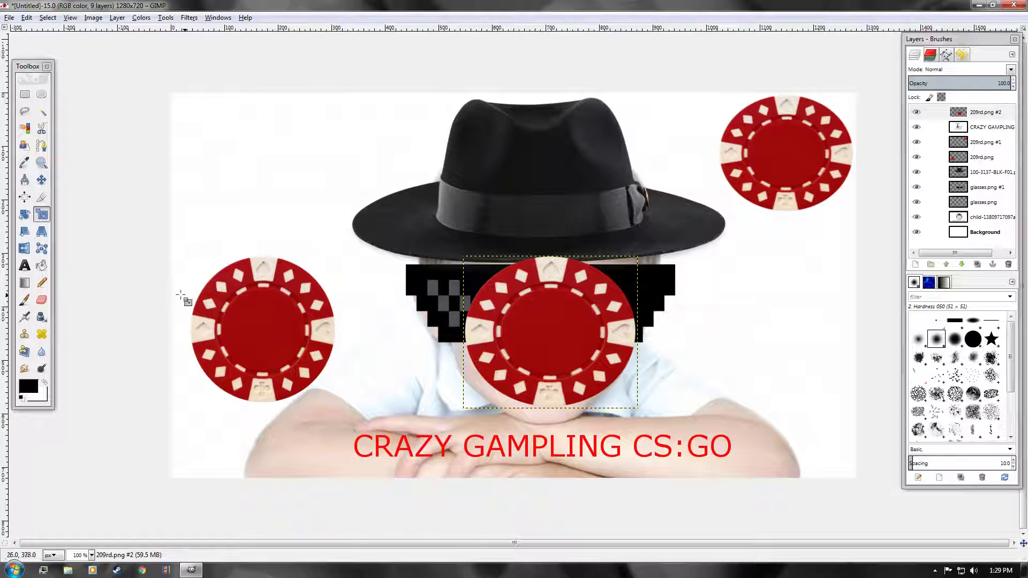
click(41, 180)
drag(533, 333, 268, 167)
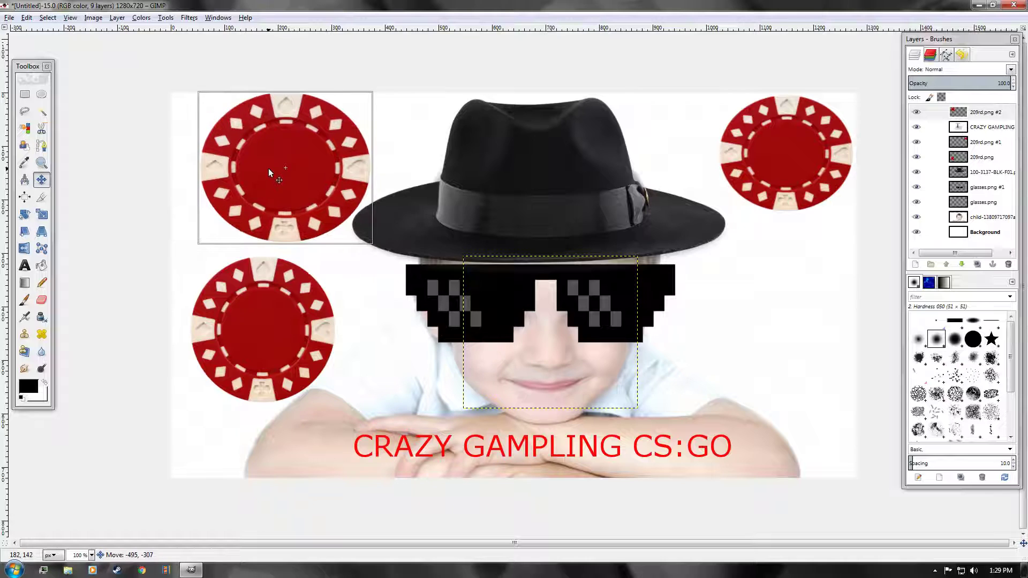
- Space out the two left poker chips vertically and move the right chip down beside the hat's brim
drag(275, 344, 283, 377)
drag(303, 172, 312, 186)
drag(281, 359, 271, 368)
drag(776, 168, 775, 258)
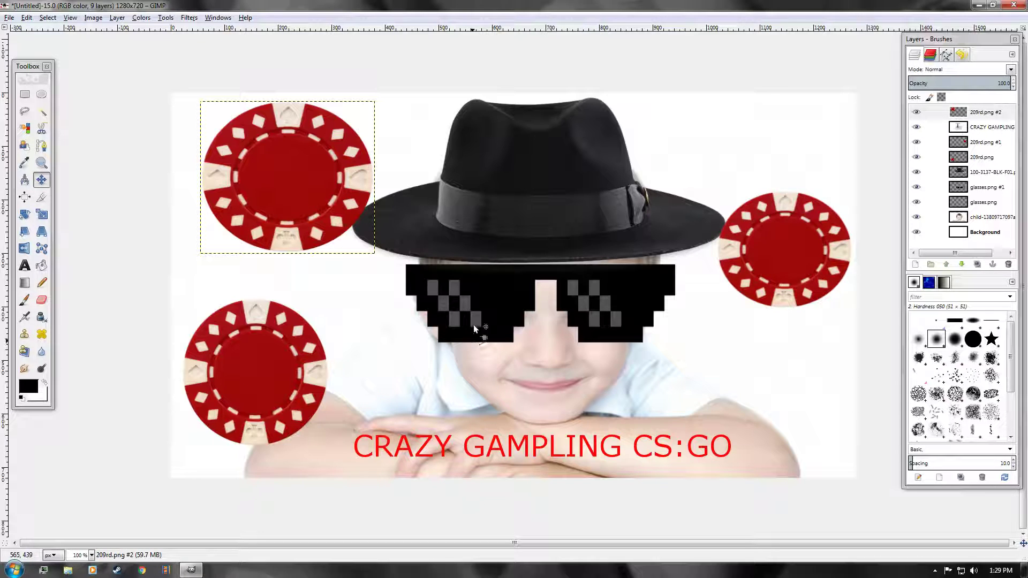
- Set up an export of the image to the Desktop under the name gamblingchild.png
click(8, 18)
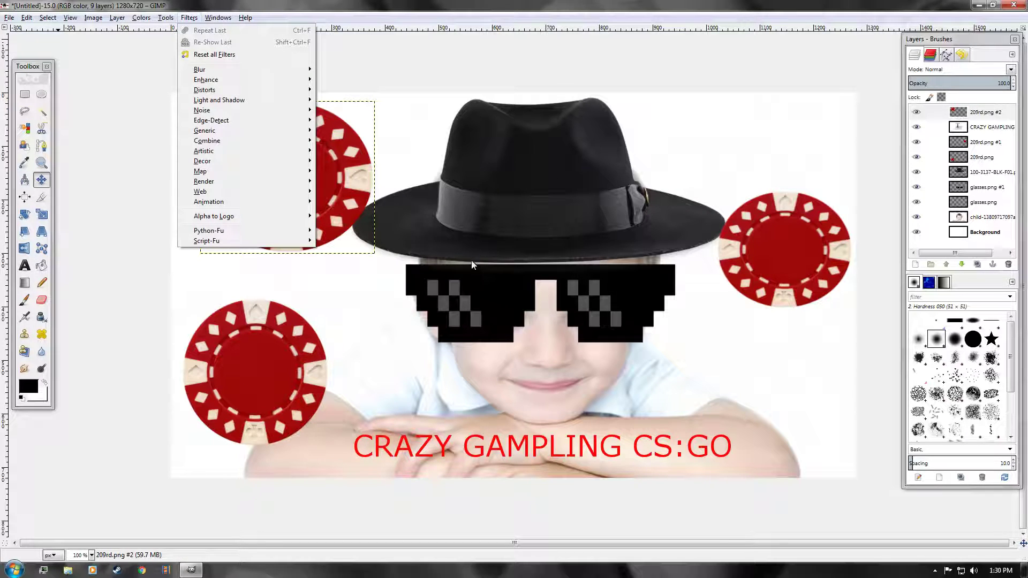
mouse_move(10, 17)
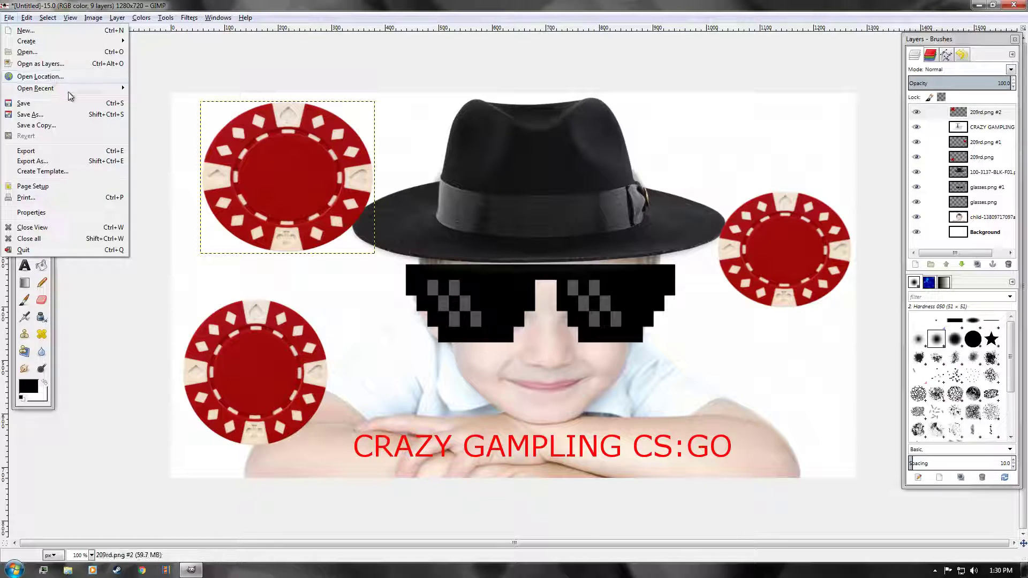
click(85, 161)
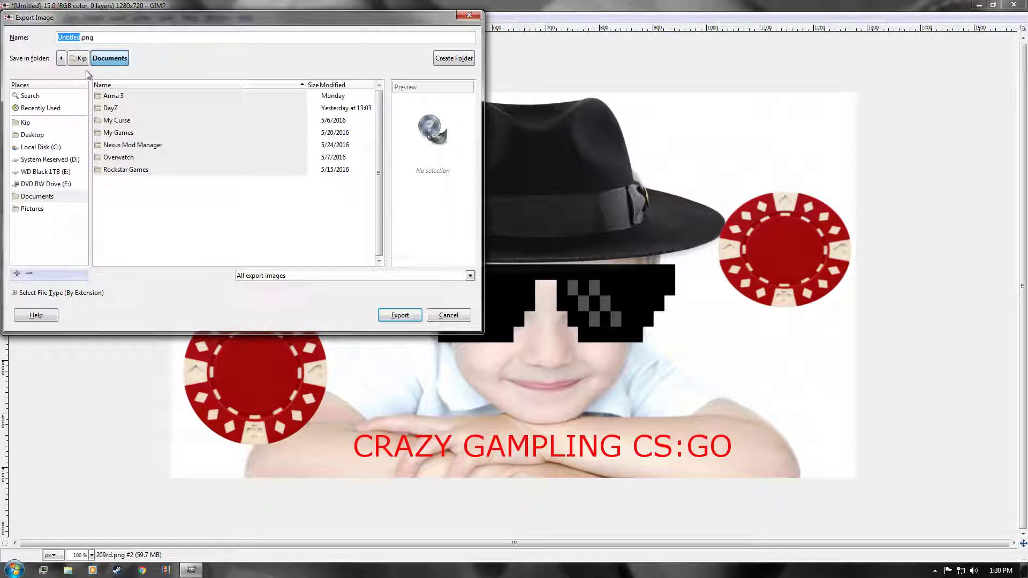
click(43, 135)
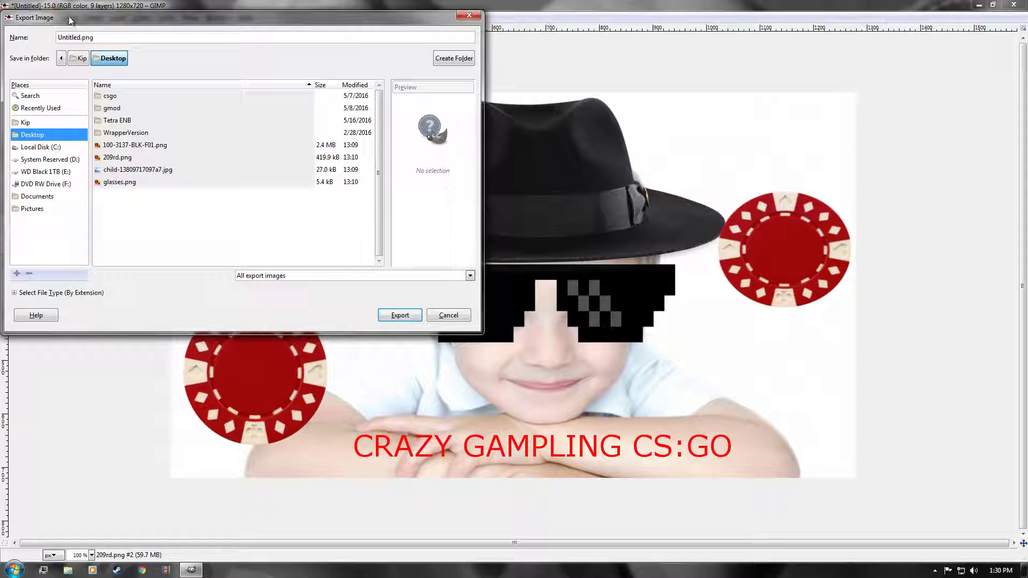
double_click(81, 36)
text(gamblingchild)
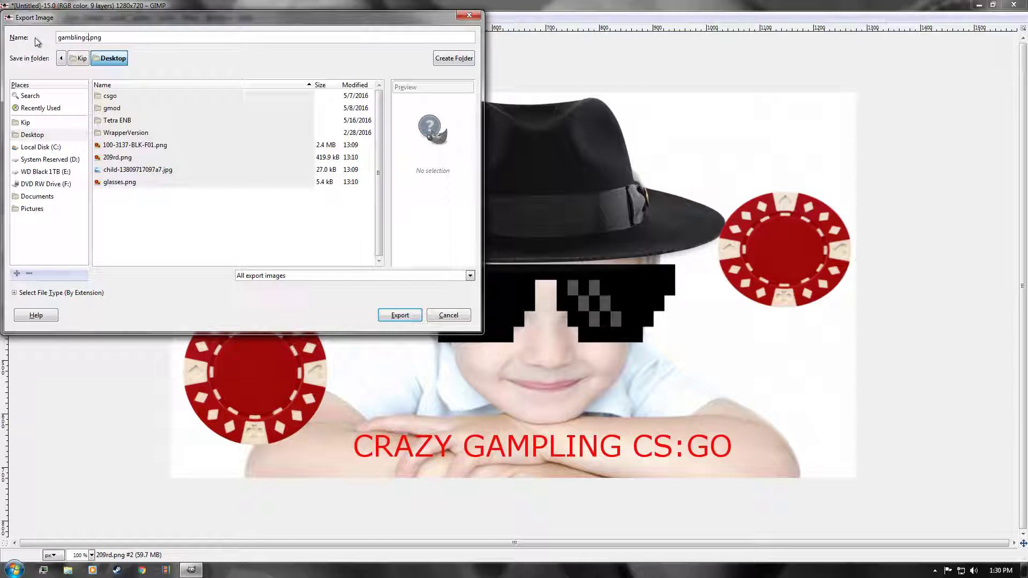
- Export the image as PNG with compression level 9
click(407, 317)
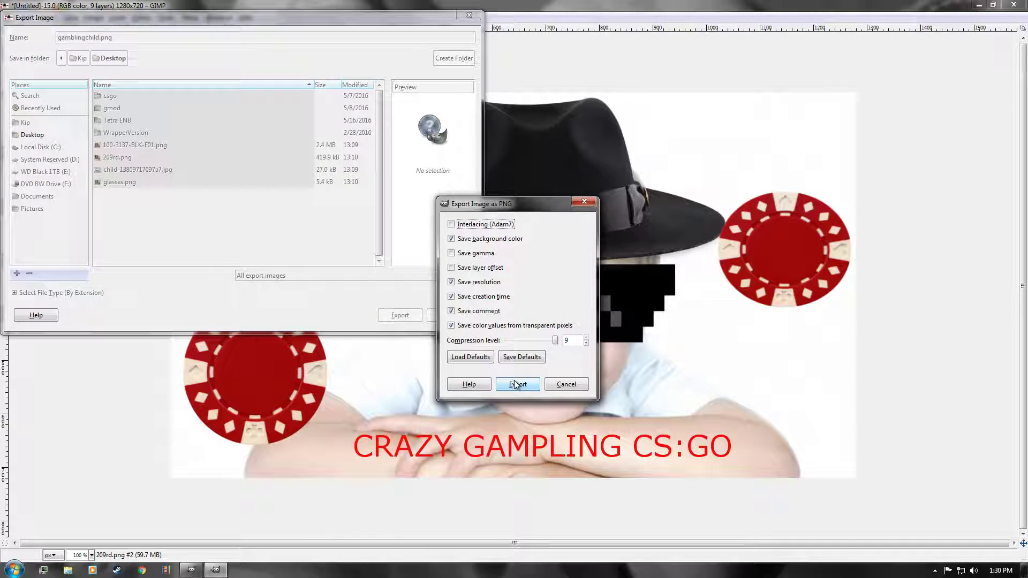
click(587, 343)
click(587, 343)
click(587, 344)
click(586, 343)
click(587, 337)
click(587, 338)
click(586, 338)
click(587, 338)
click(517, 384)
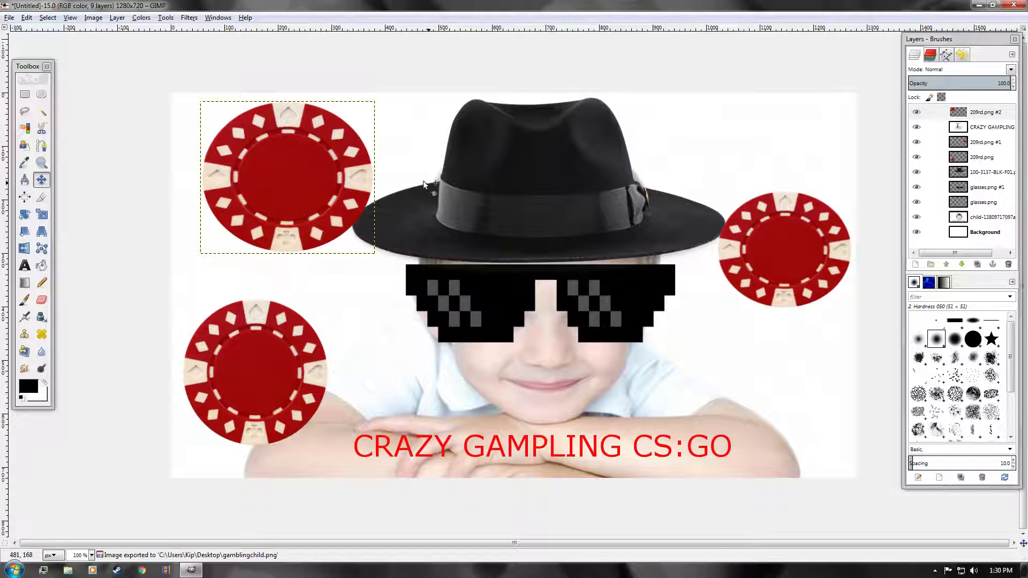
- Switch to the Windows desktop, view the exported gamblingchild image in Windows Photo Viewer and close it
click(976, 5)
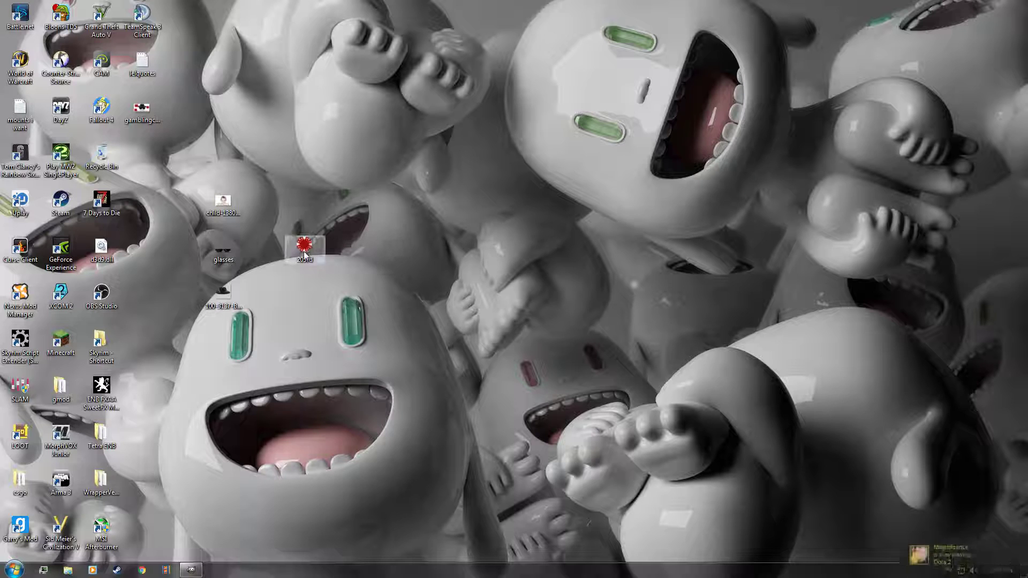
double_click(143, 110)
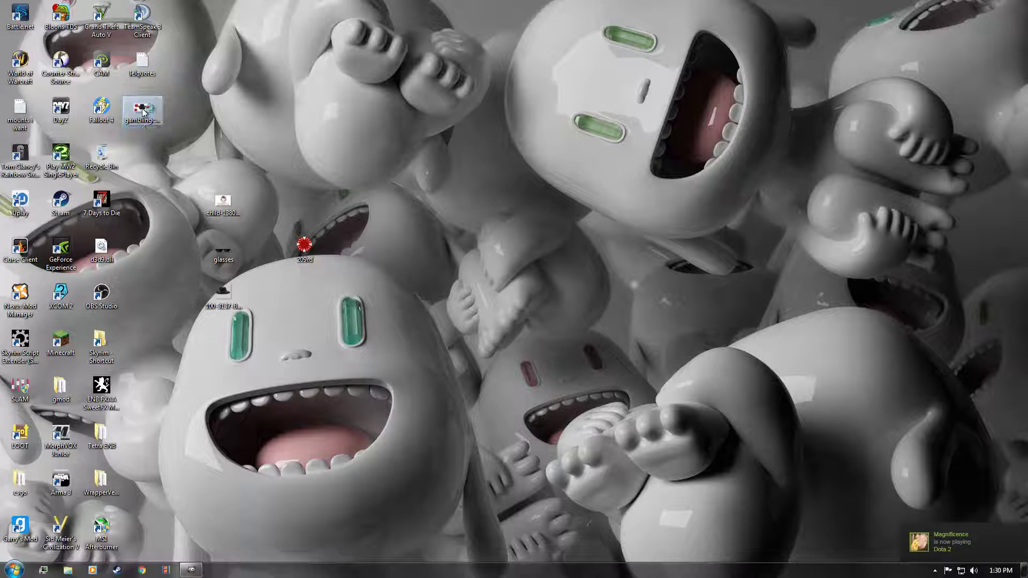
scroll(423, 329, up, 1)
scroll(436, 335, down, 1)
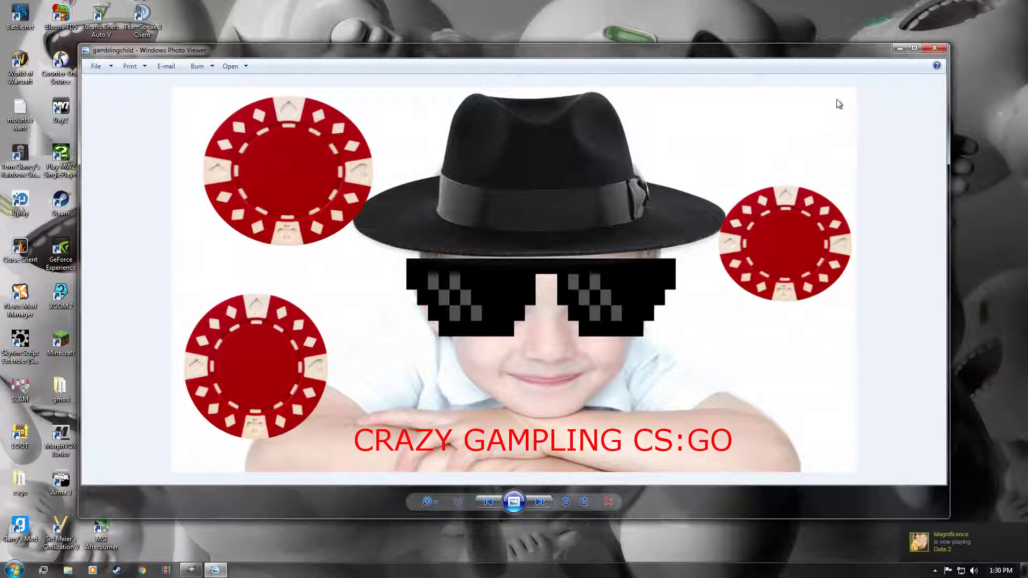
click(935, 48)
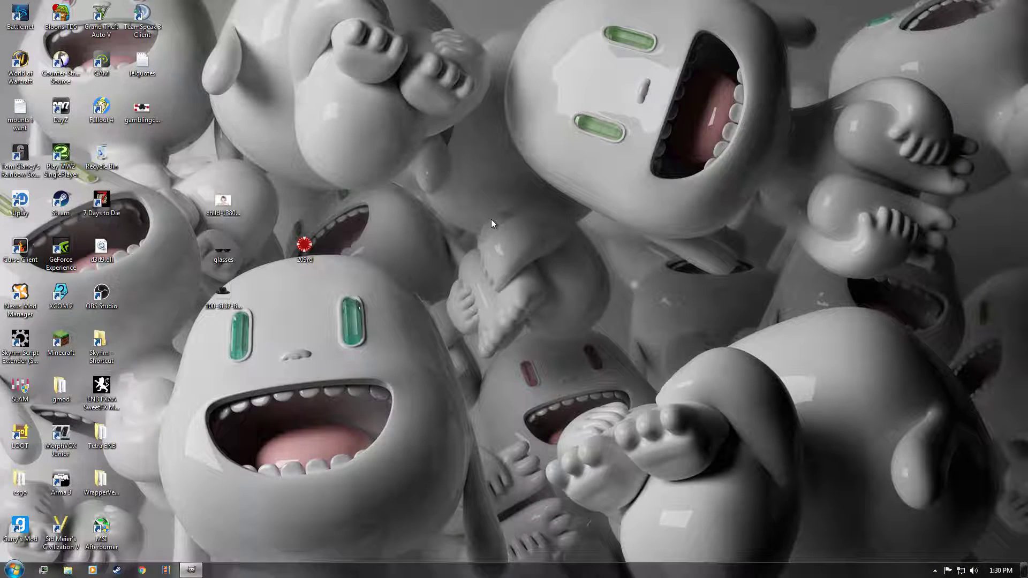